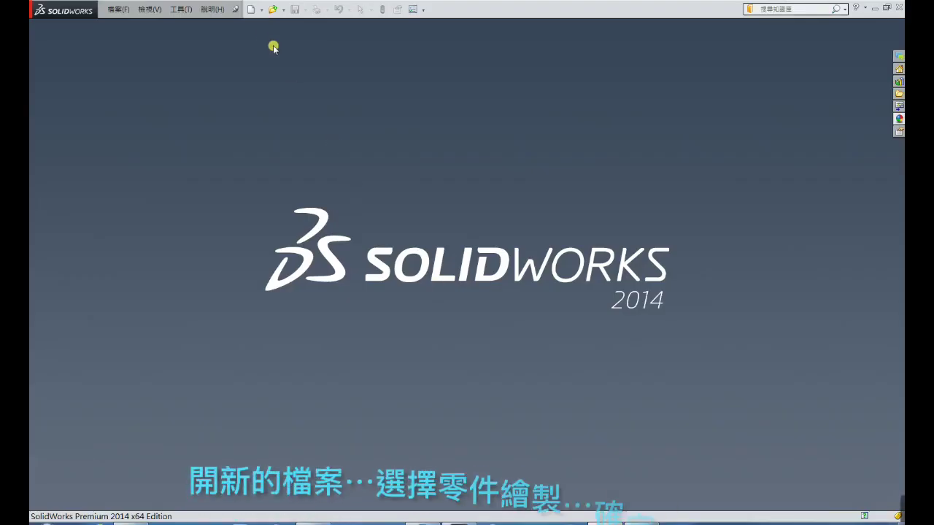
- Create a new Part document (零件3) and start sketch 草圖1 on the Front Plane
left_click(261, 10)
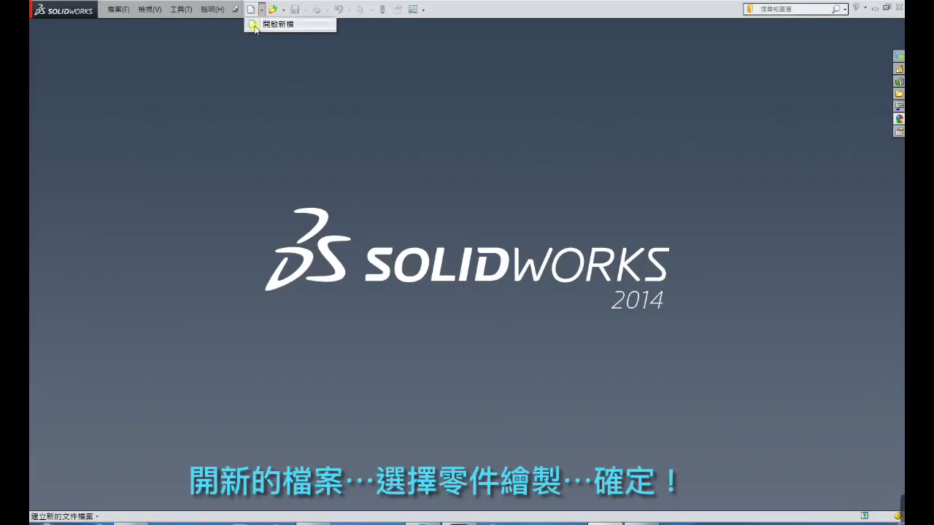
left_click(255, 26)
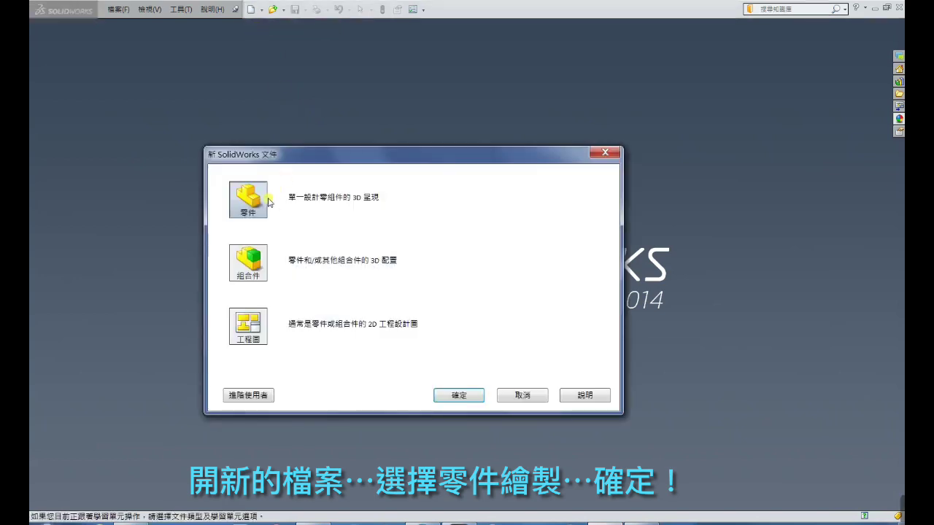
left_click(464, 396)
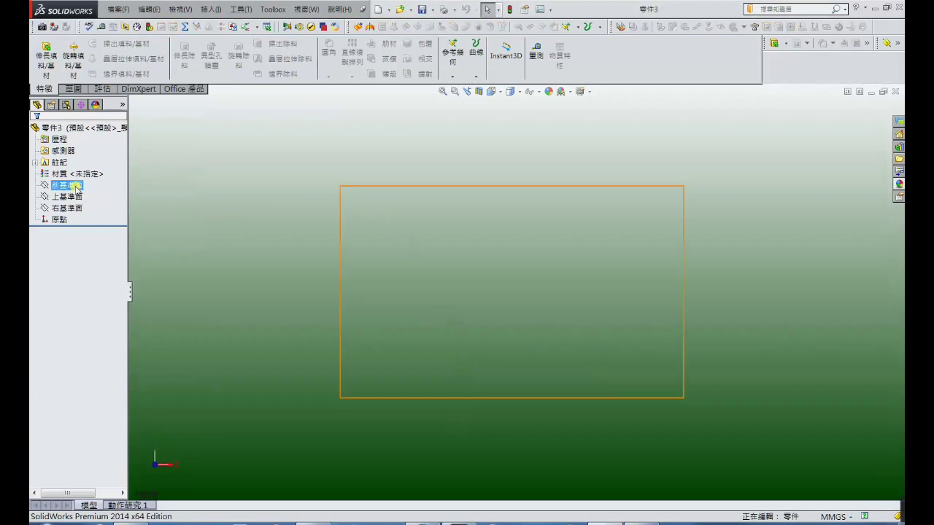
left_click(75, 185)
left_click(84, 174)
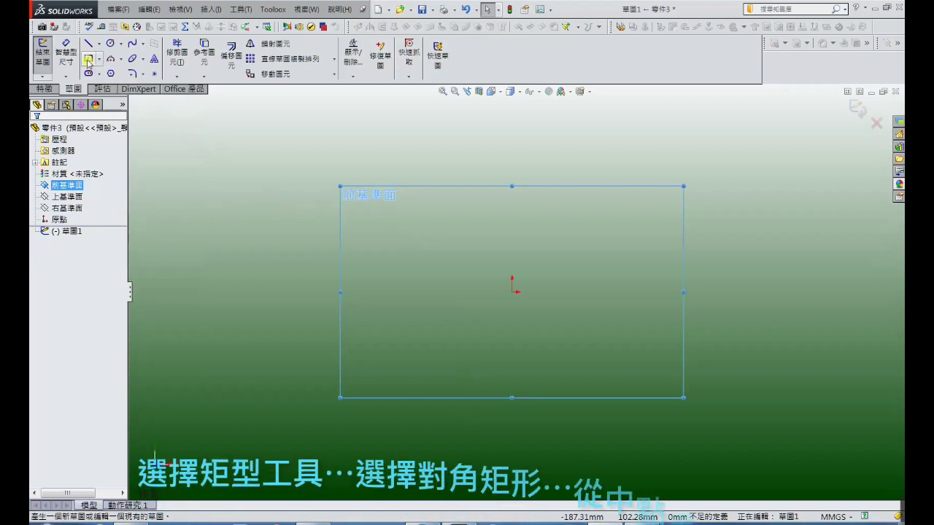
- Draw a corner rectangle anchored at the origin, extending up and to the left
left_click(89, 61)
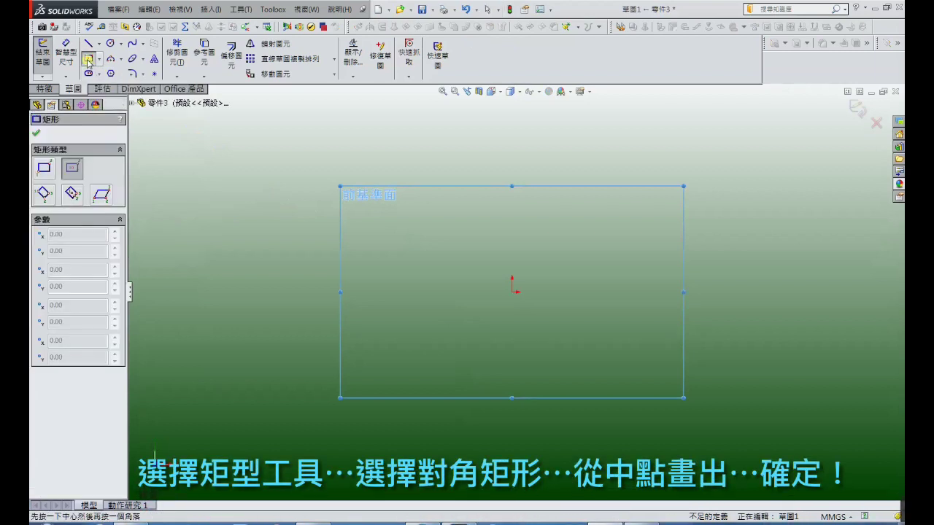
left_click(43, 169)
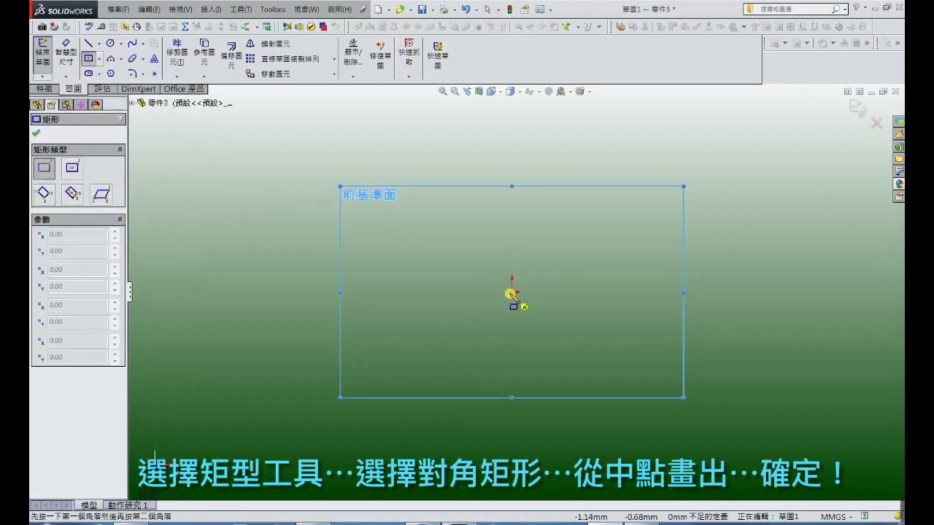
left_click(512, 291)
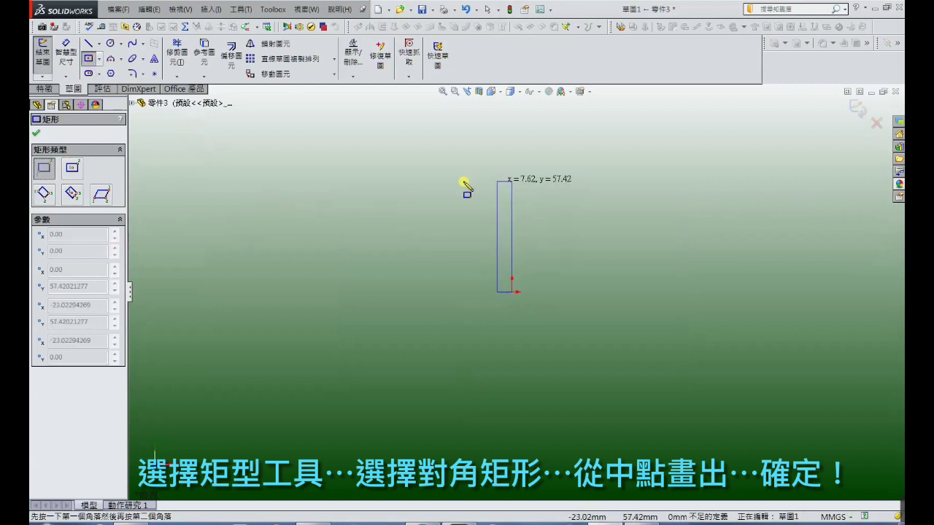
left_click(373, 137)
right_click(375, 137)
left_click(381, 144)
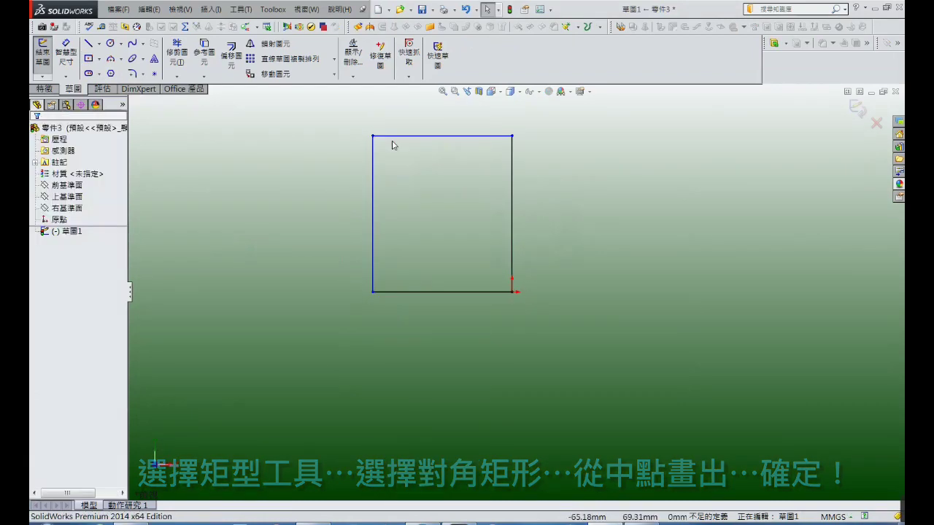
- Draw a slanted line from the rectangle's top edge to its right edge
left_click(92, 43)
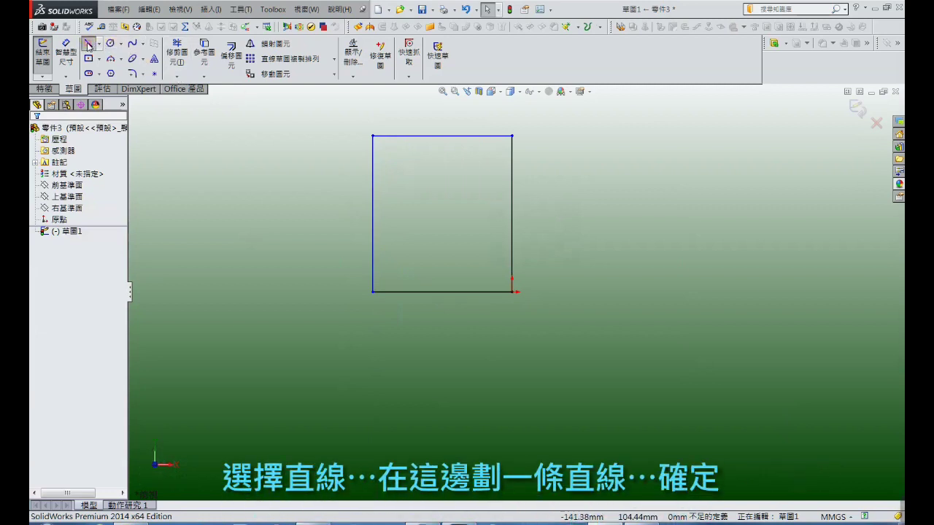
left_click(442, 136)
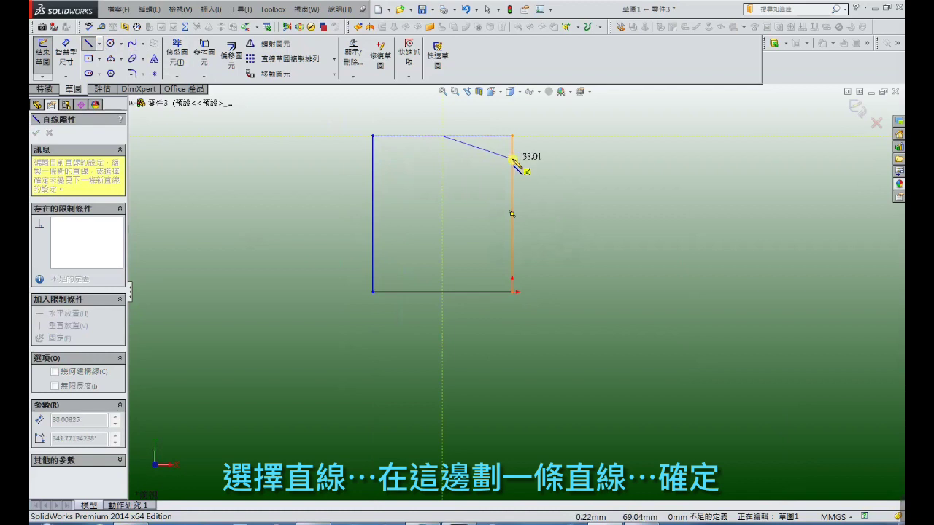
left_click(513, 159)
right_click(514, 161)
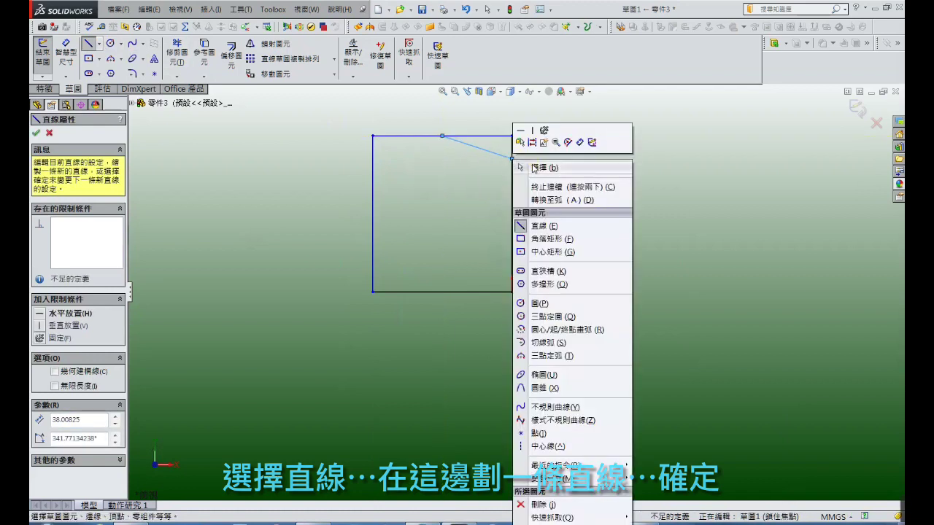
left_click(532, 164)
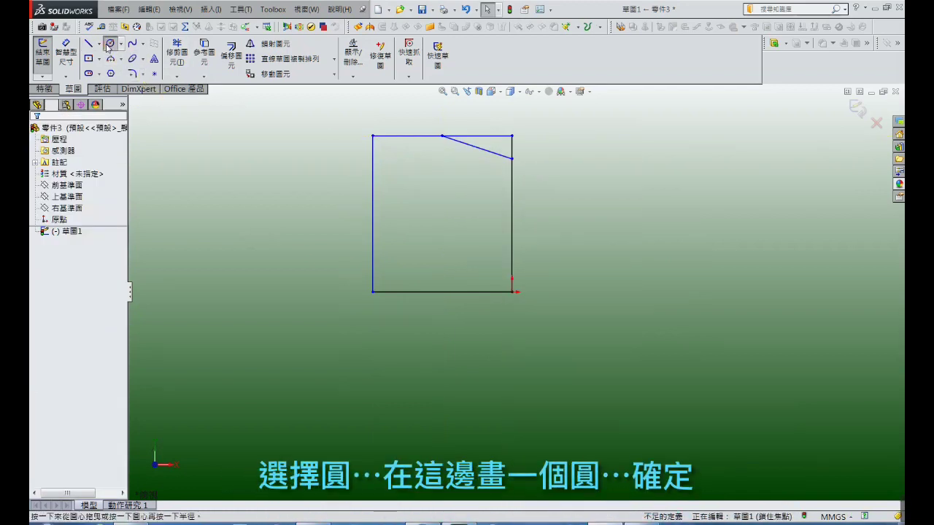
- Draw a small circle inside the rectangle
left_click(110, 43)
left_click(485, 189)
left_click(494, 177)
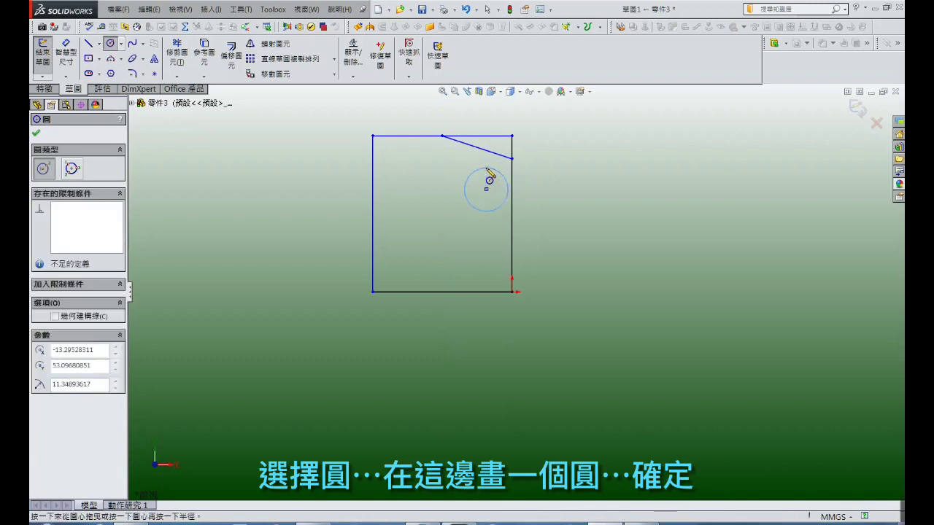
right_click(496, 177)
left_click(497, 177)
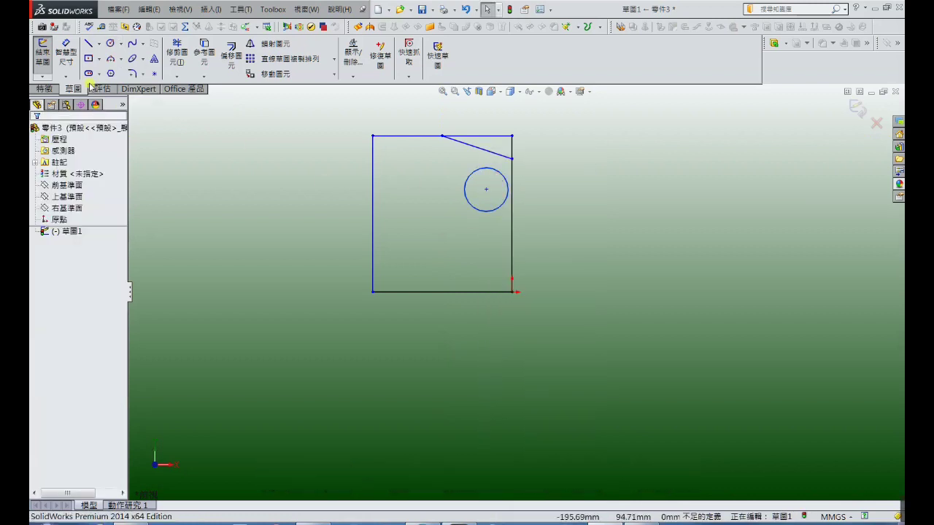
- Dimension the rectangle to 50 mm high and 40 mm wide
left_click(60, 52)
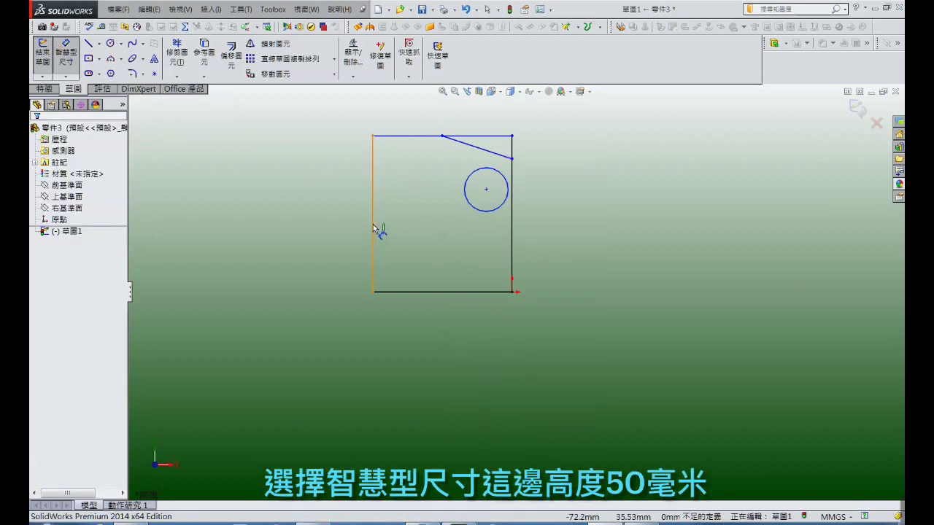
left_click(373, 228)
left_click(351, 223)
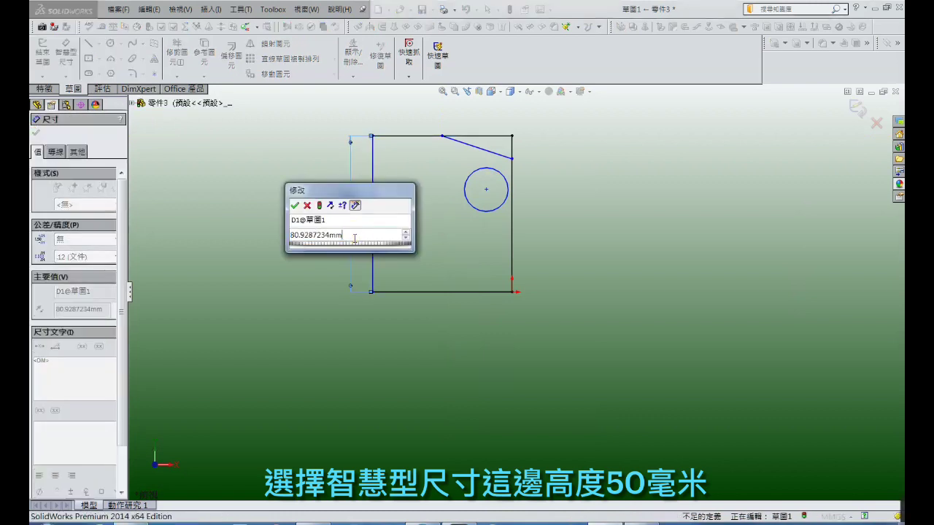
type("50")
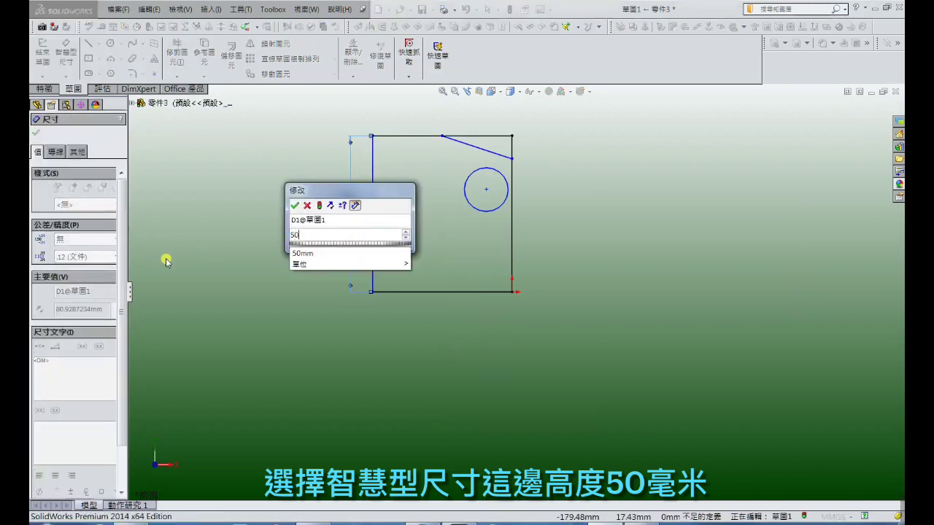
key("Return")
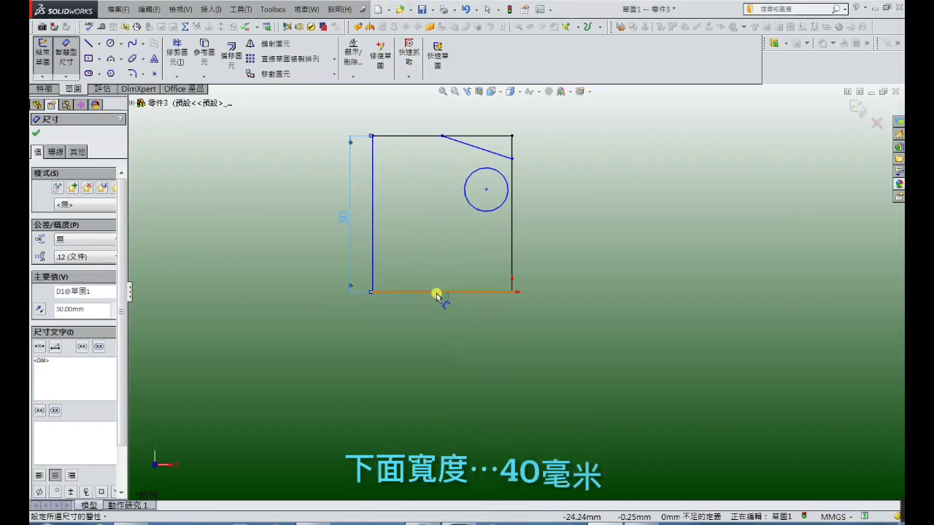
left_click(436, 295)
left_click(439, 305)
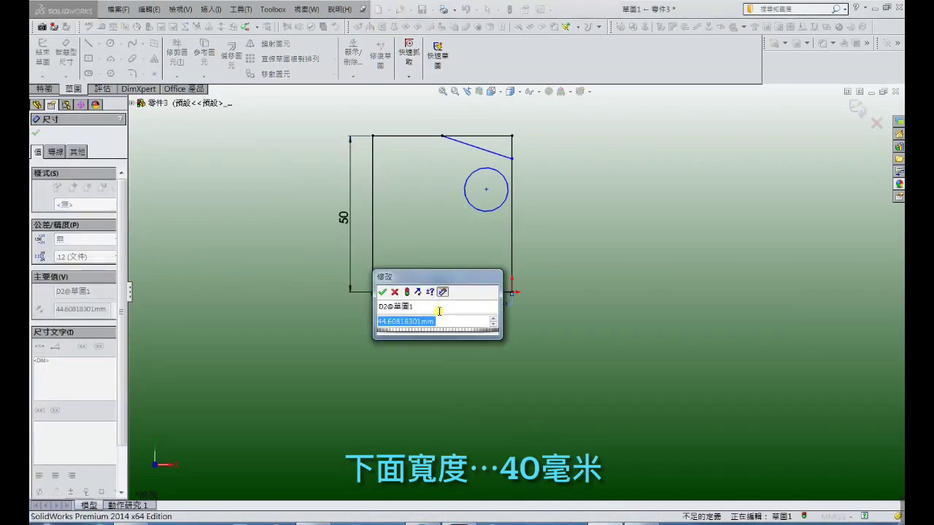
type("40")
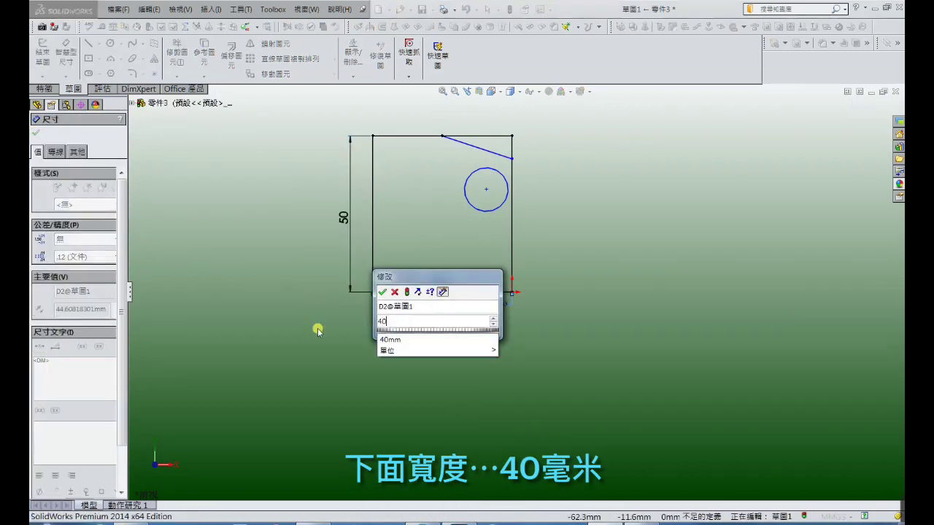
key("Return")
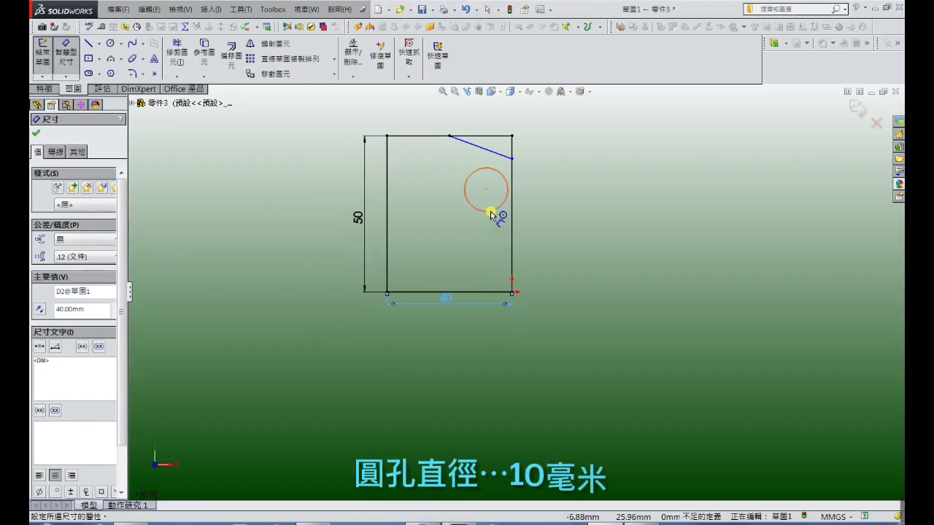
- Give the circle a 10 mm diameter and place it 10 mm from the right edge
left_click(486, 211)
left_click(487, 219)
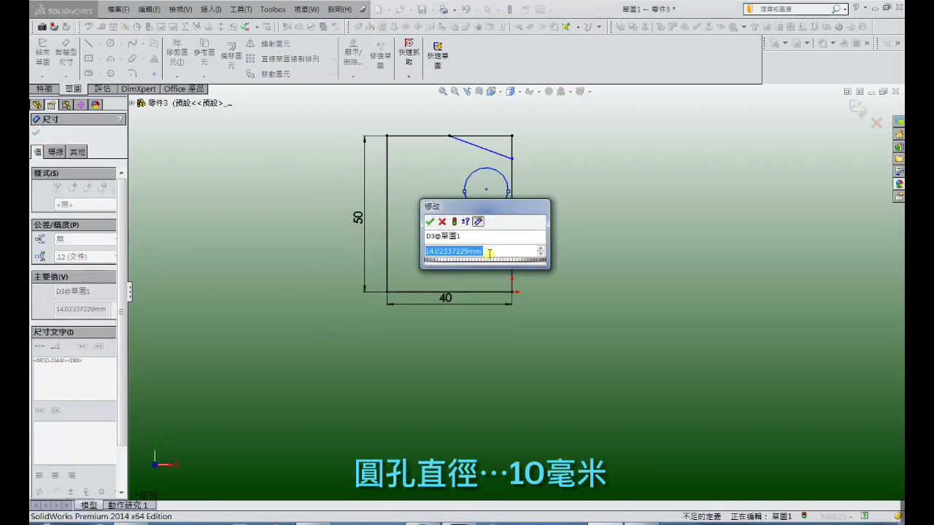
type("10")
key("Return")
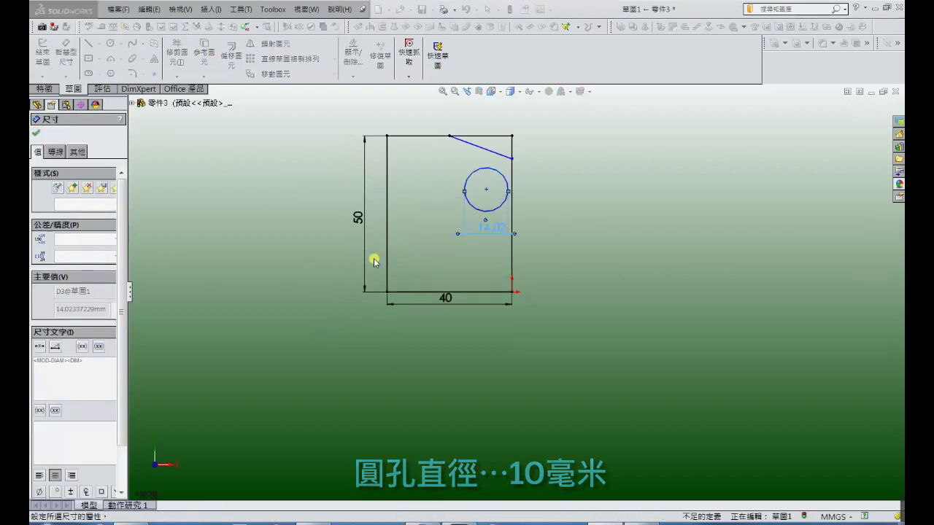
scroll(520, 183, "down", 3)
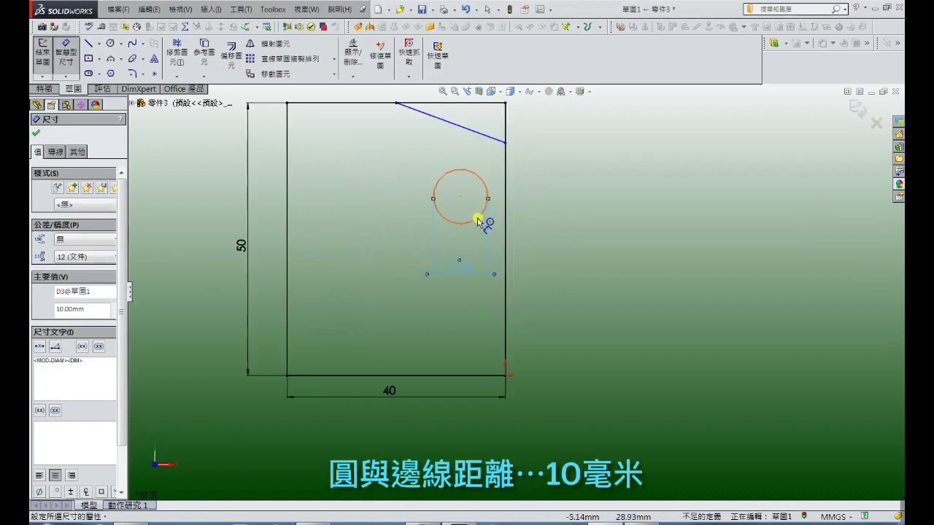
left_click(479, 215)
left_click(505, 218)
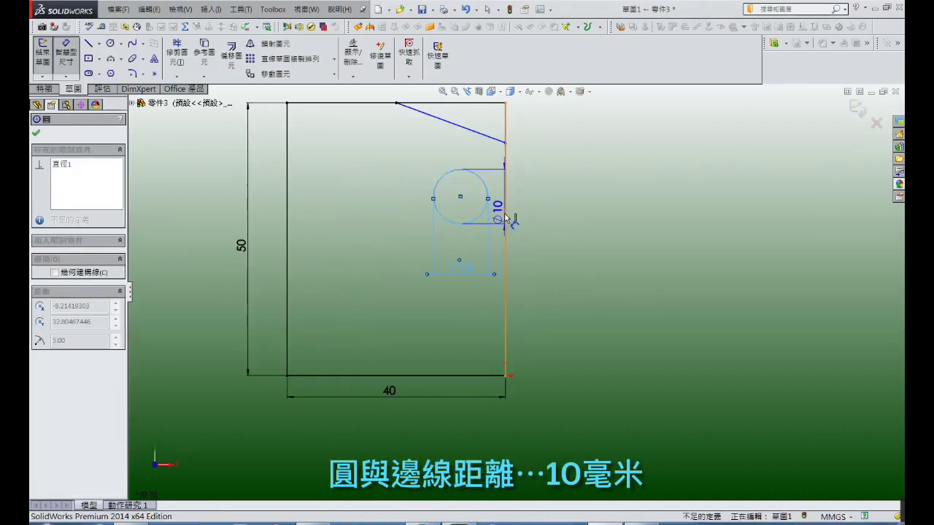
left_click(487, 305)
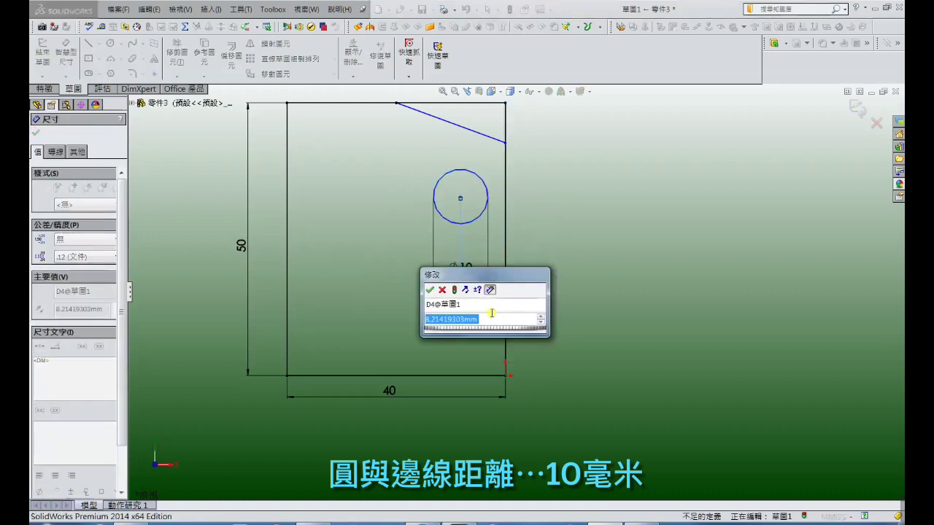
type("1")
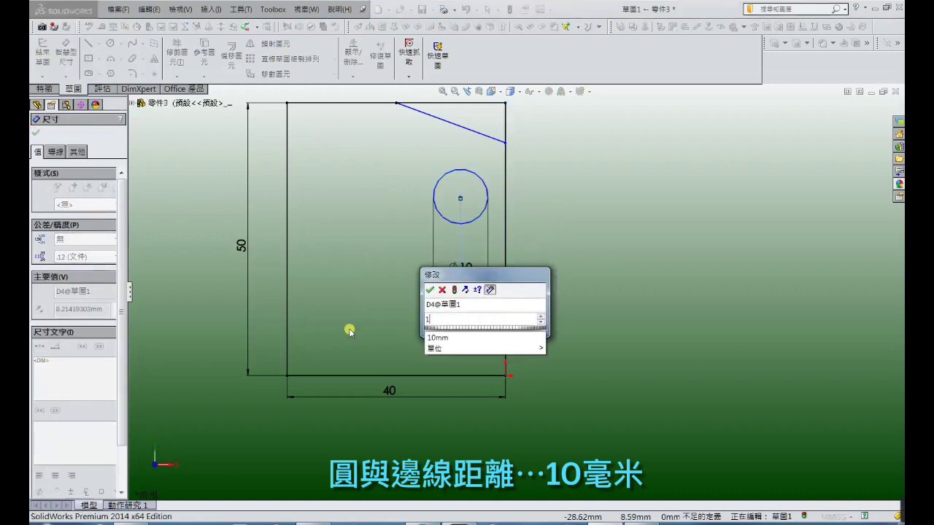
type("0")
key("Return")
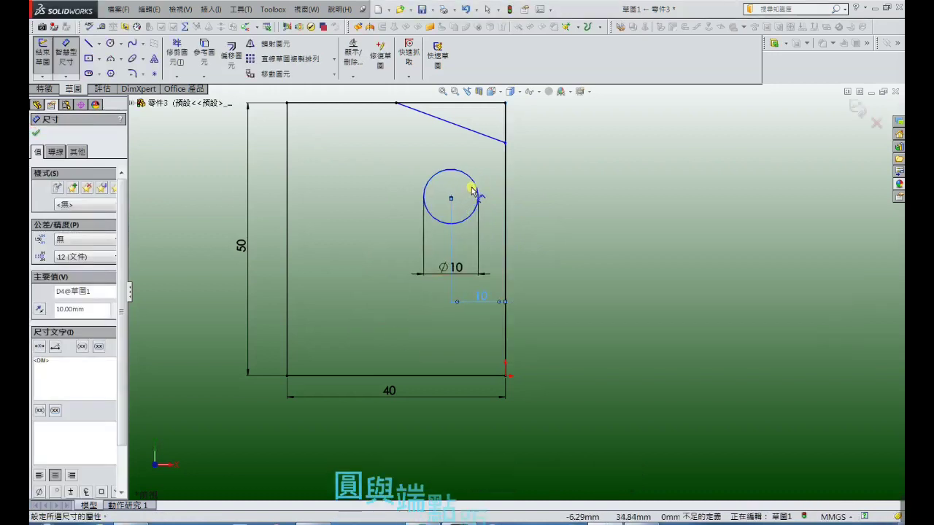
- Set the circle 10 mm from the slanted line's endpoint and that endpoint 40 mm above the bottom edge
left_click(474, 188)
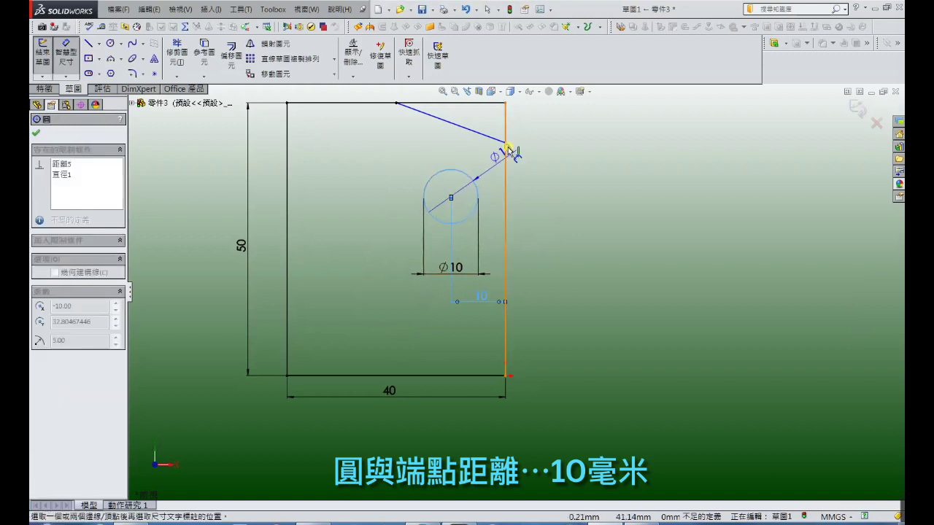
left_click(507, 143)
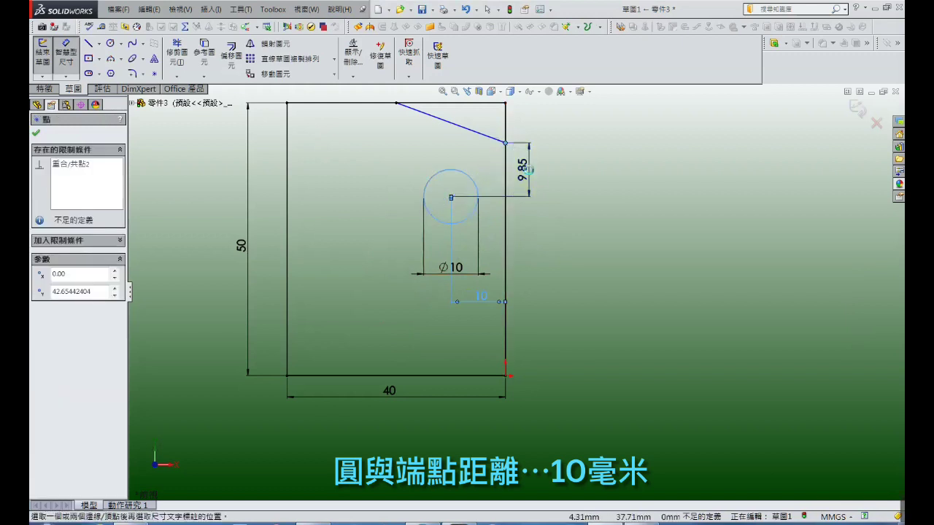
left_click(529, 169)
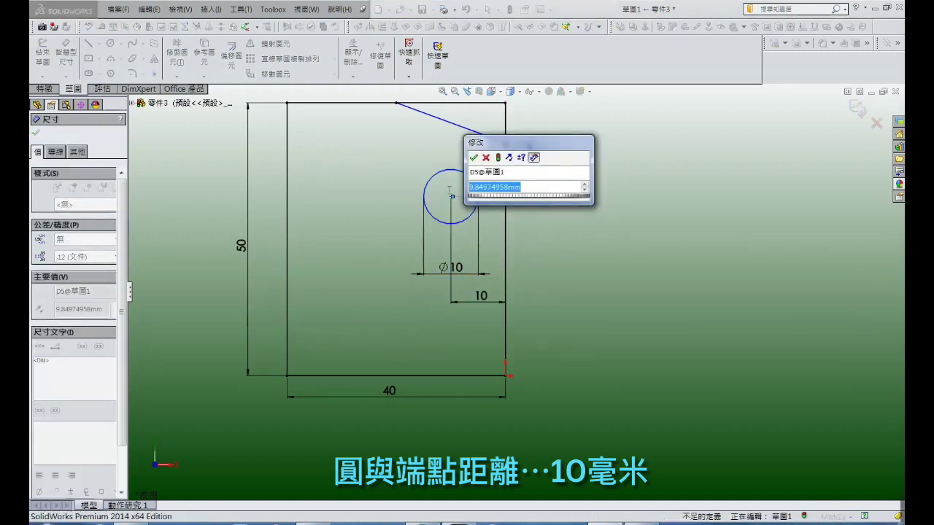
type("10")
key("Return")
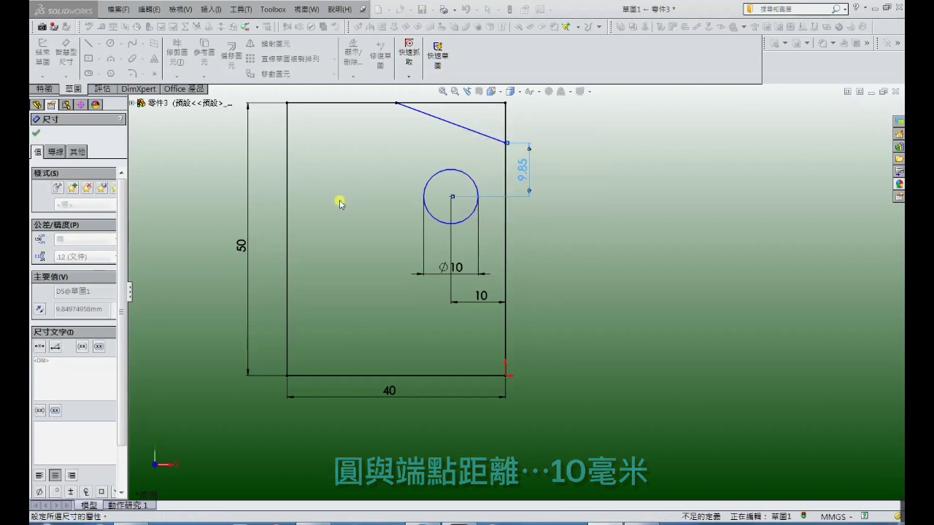
left_click(505, 144)
left_click(494, 376)
left_click(584, 292)
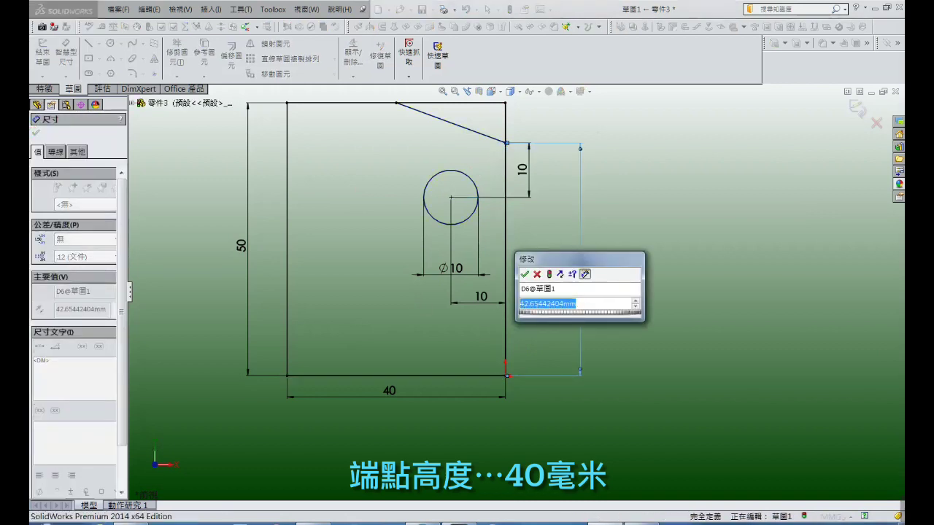
type("40")
key("Return")
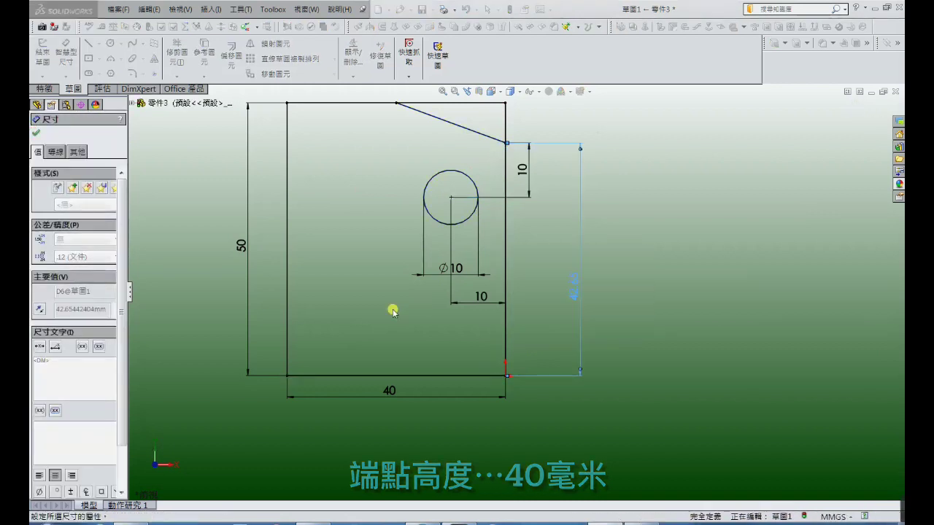
left_click(648, 257)
- Extrude the plate sketch region 10 mm Blind into a solid plate with a hole
key("z")
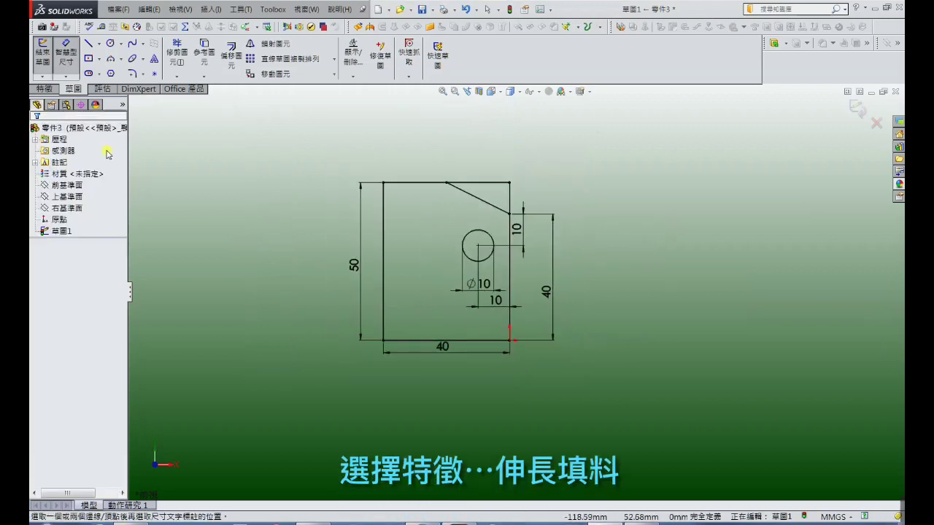
left_click(52, 91)
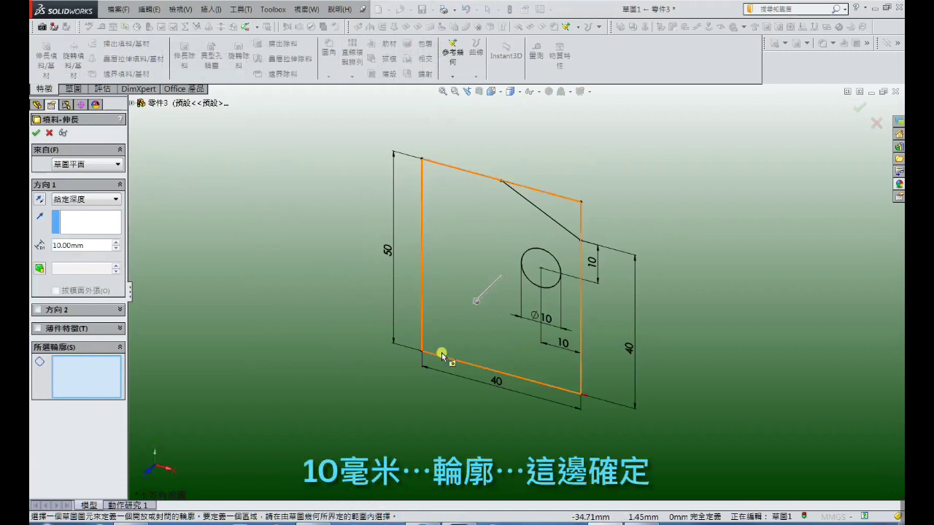
left_click(474, 342)
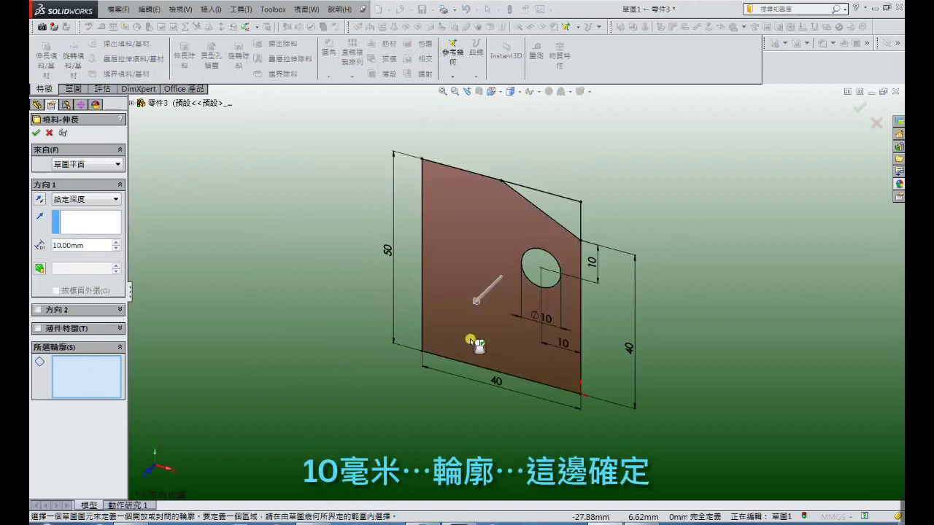
left_click(36, 133)
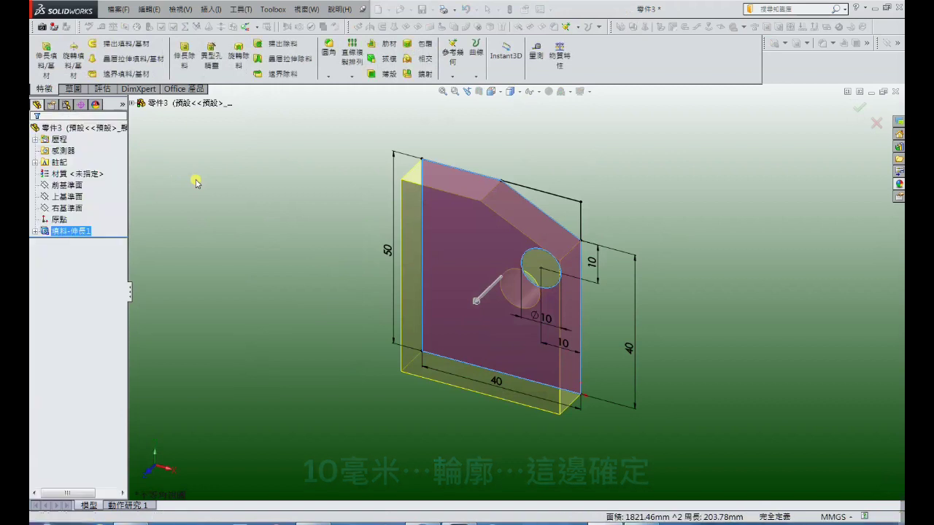
- Start a sketch on the Top Plane and view it Normal To
left_click(88, 185)
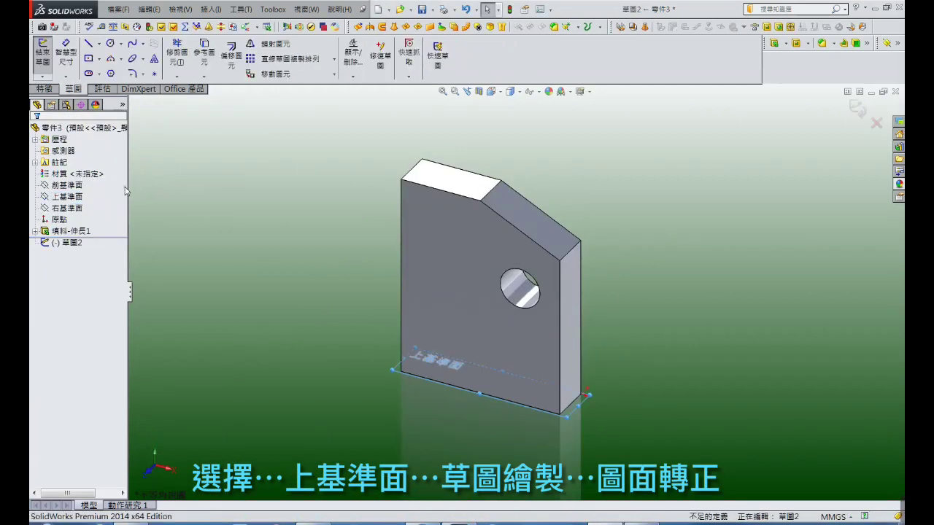
left_click(498, 93)
left_click(544, 144)
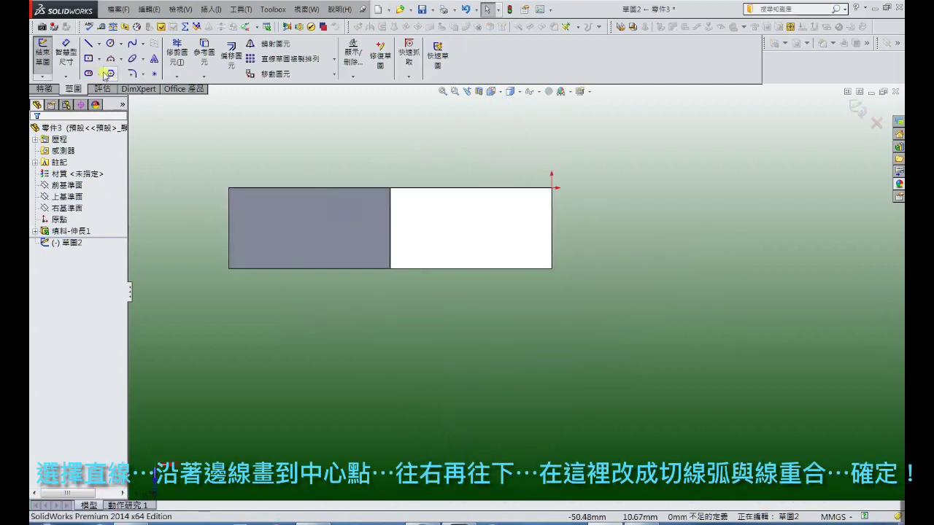
- Outline the tab beside the plate with three lines closed by a tangent arc
left_click(88, 44)
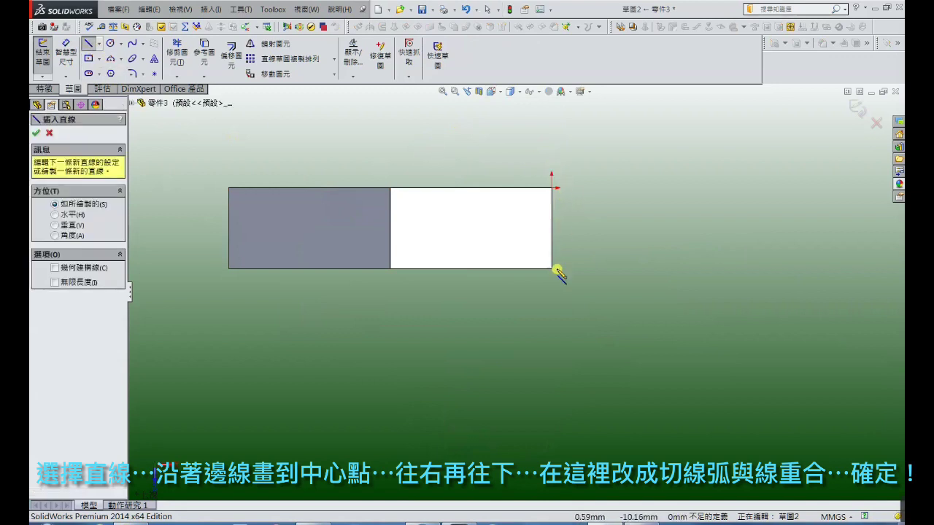
left_click(552, 344)
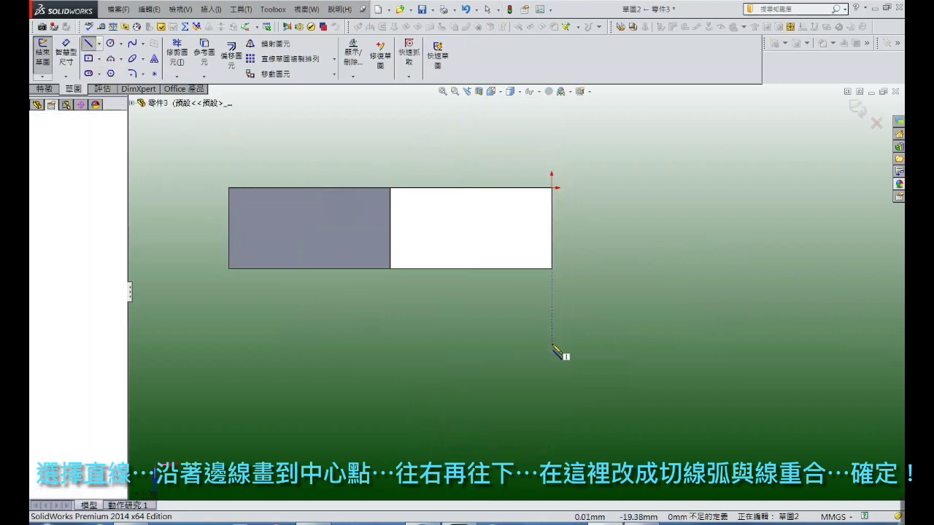
left_click(552, 188)
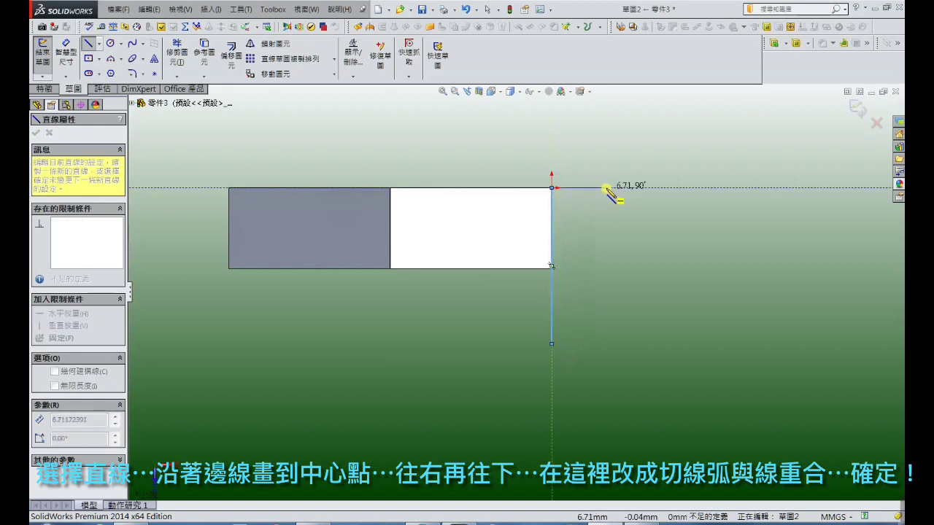
left_click(605, 188)
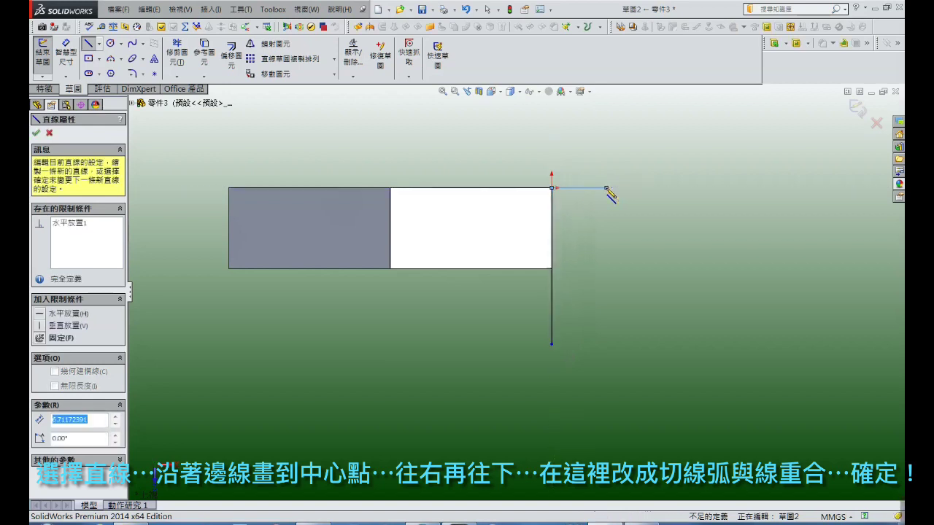
left_click(606, 266)
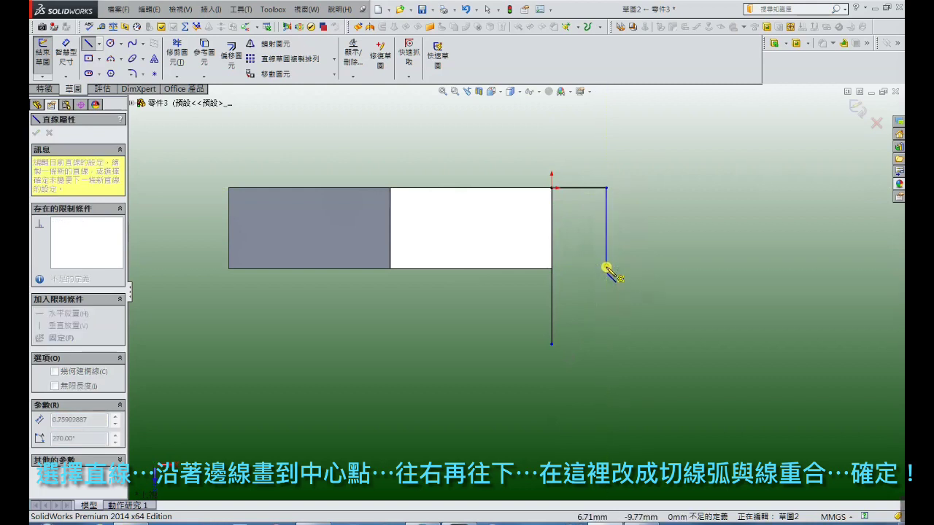
left_click(551, 343)
right_click(552, 344)
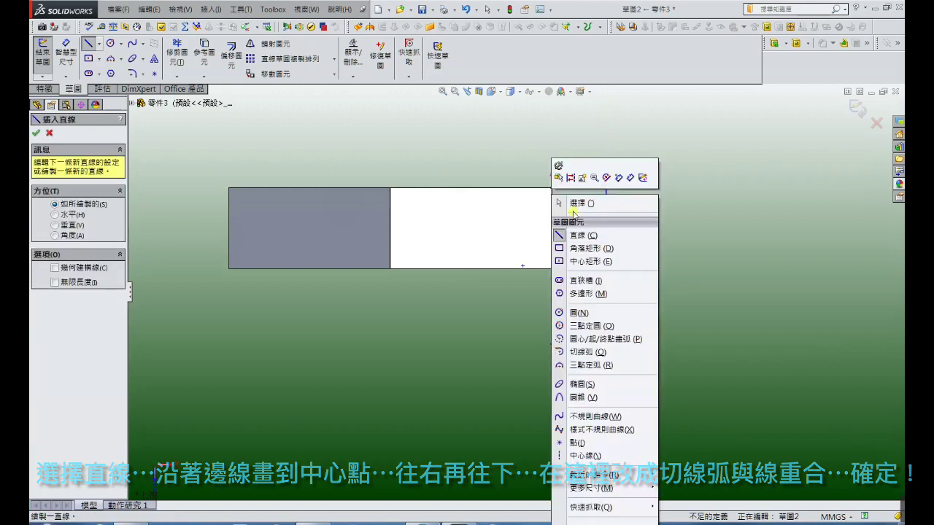
left_click(580, 202)
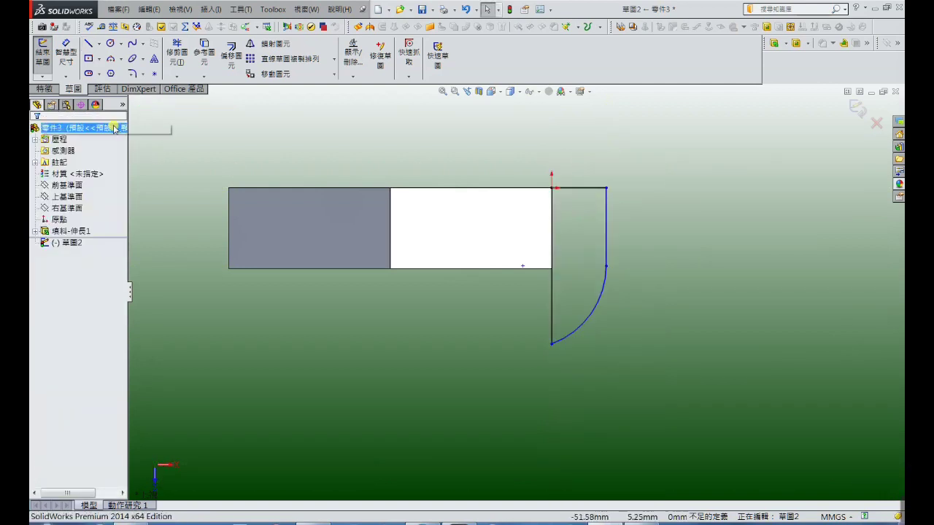
- Dimension the tab: 20 mm vertical edge, 10 mm top edge, and R10 arc
left_click(552, 286)
left_click(565, 281)
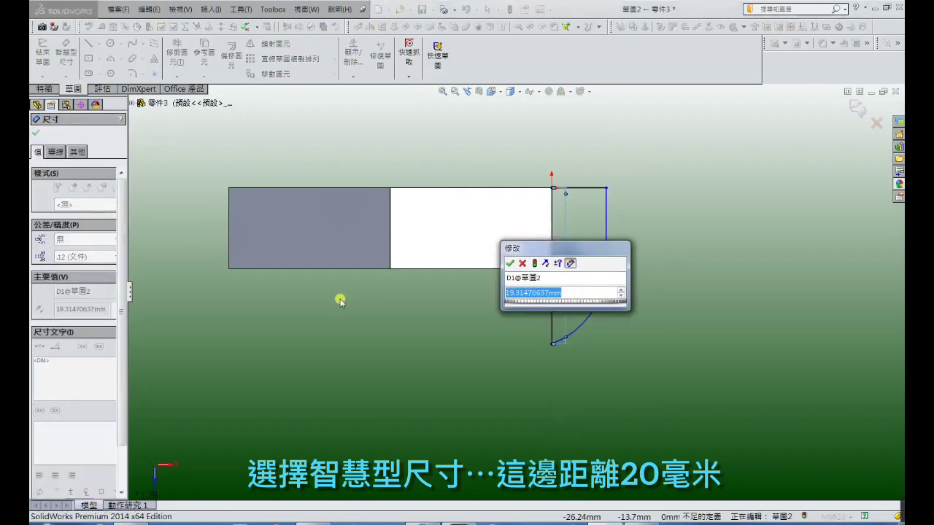
type("20")
key("Return")
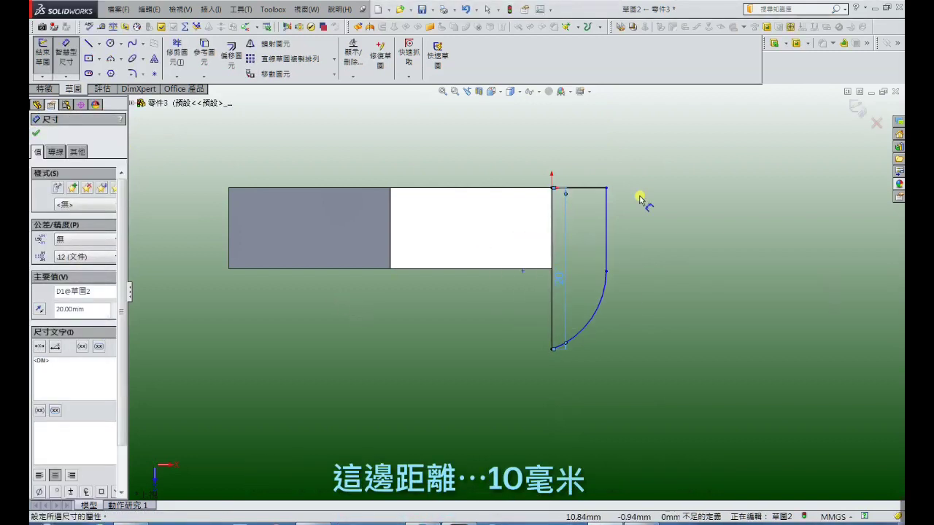
left_click(590, 192)
left_click(593, 175)
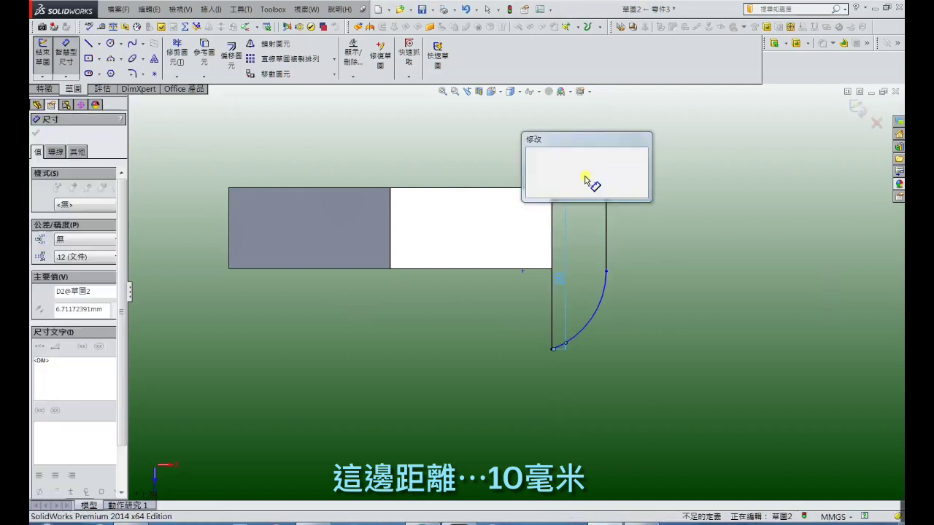
type("10")
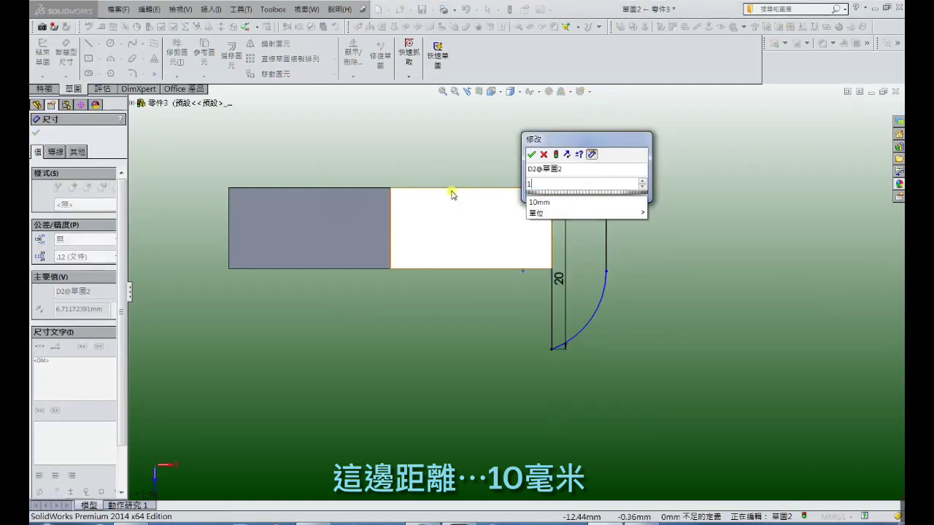
key("Return")
left_click(741, 237)
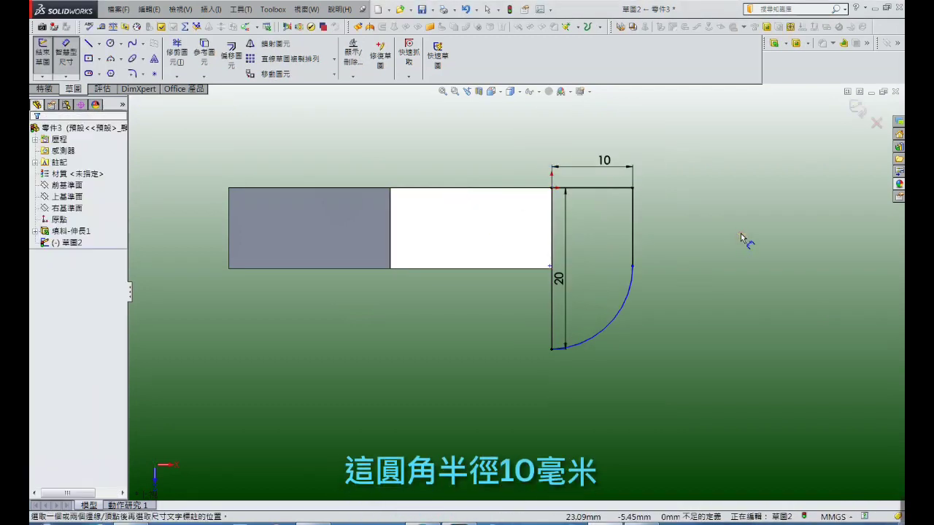
left_click(620, 318)
left_click(632, 340)
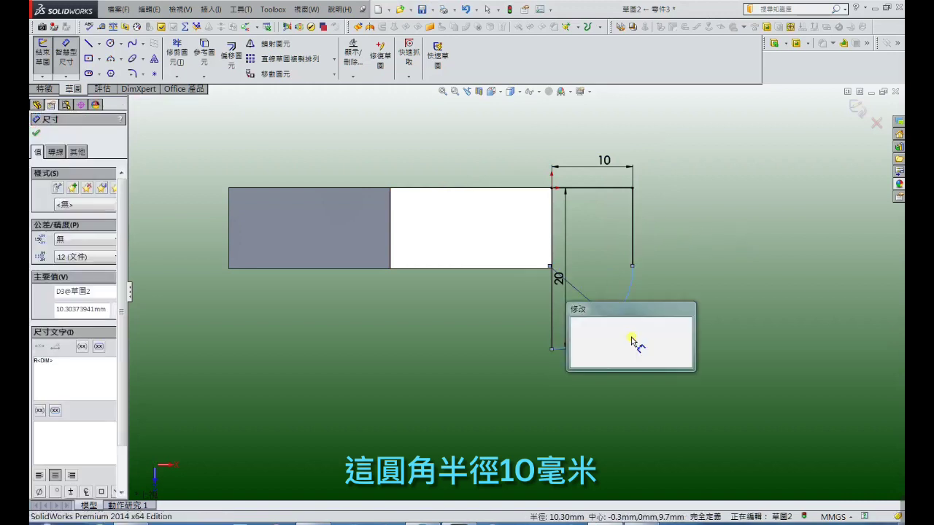
type("10")
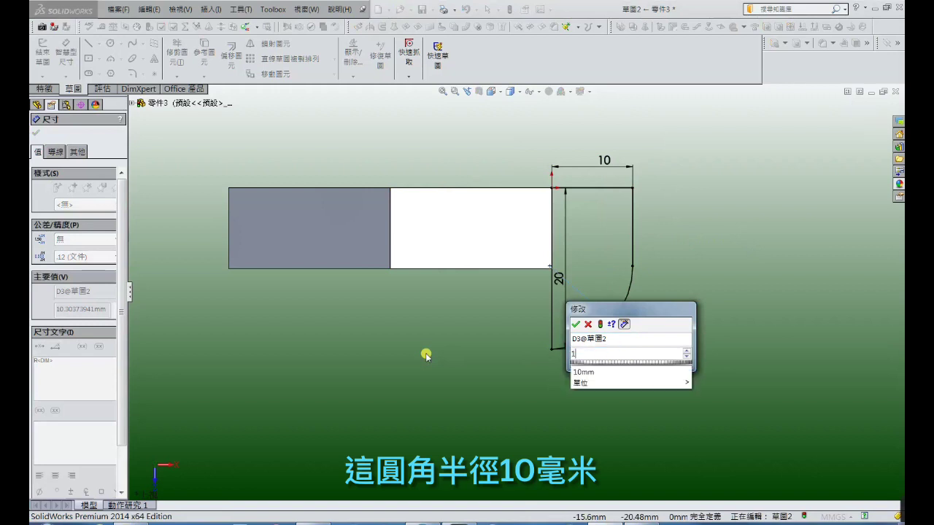
key("Return")
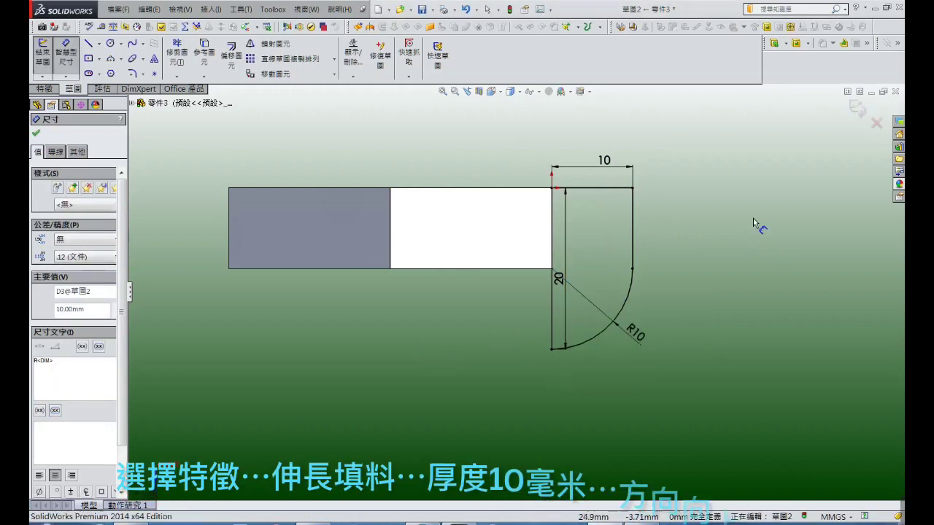
left_click(153, 140)
- Extrude the tab sketch 10 mm upward into a rounded tab, then orbit to view it
left_click(46, 88)
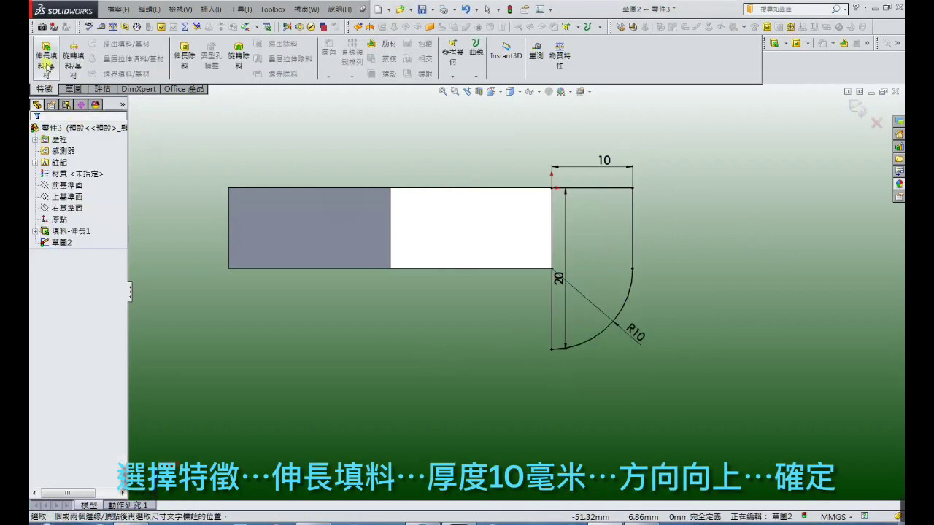
left_click(46, 64)
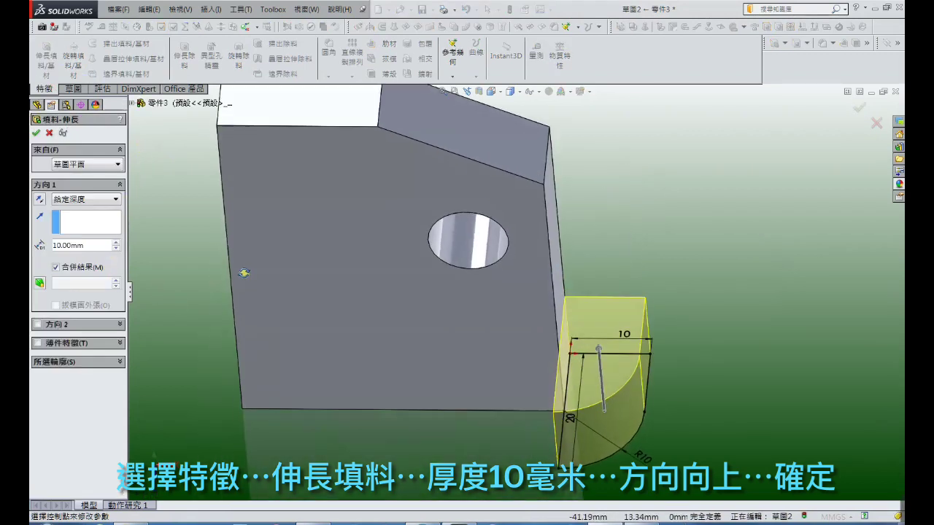
left_click(38, 133)
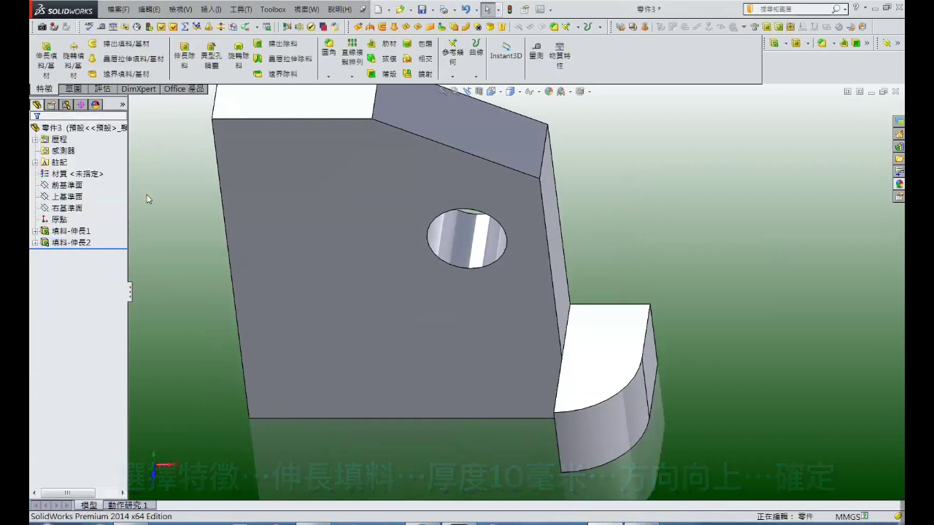
middle_click_drag(147, 198, 290, 311)
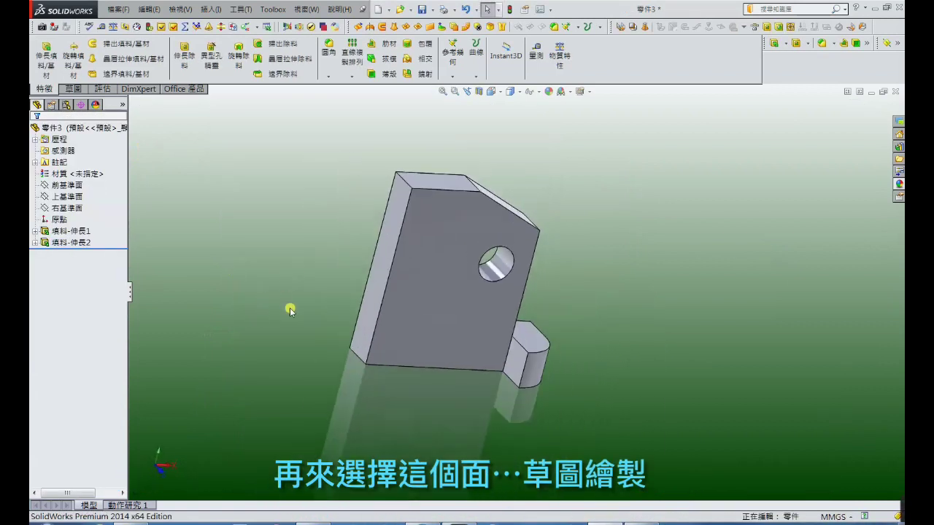
- Start a sketch on the plate's narrow side face and view it Normal To
left_click(363, 317)
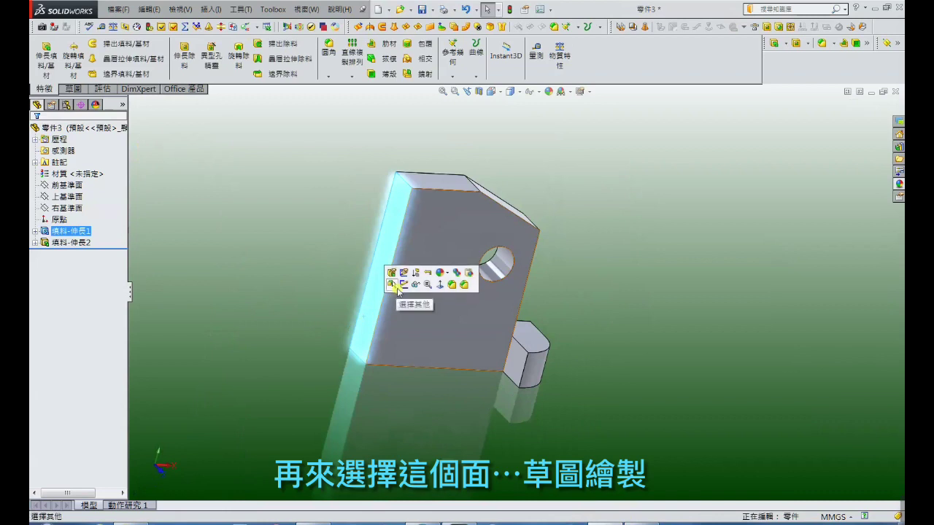
left_click(403, 287)
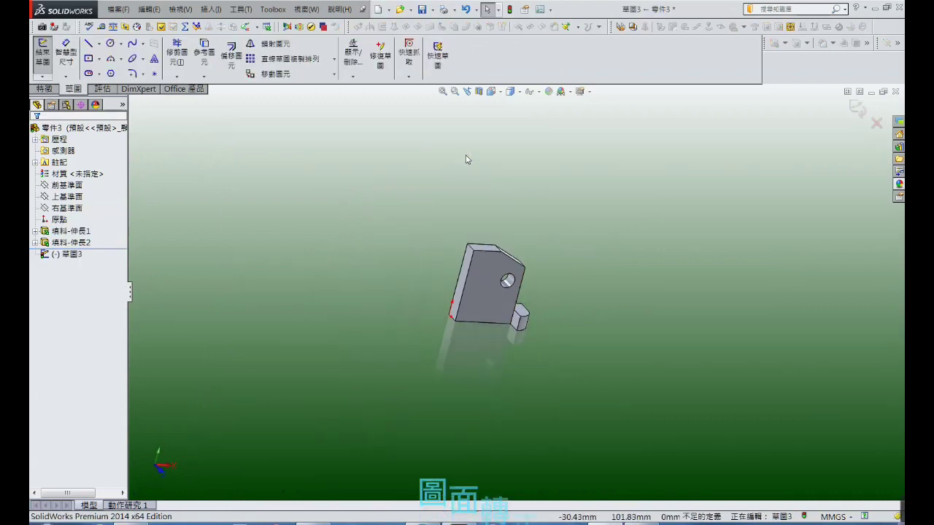
left_click(499, 97)
left_click(542, 147)
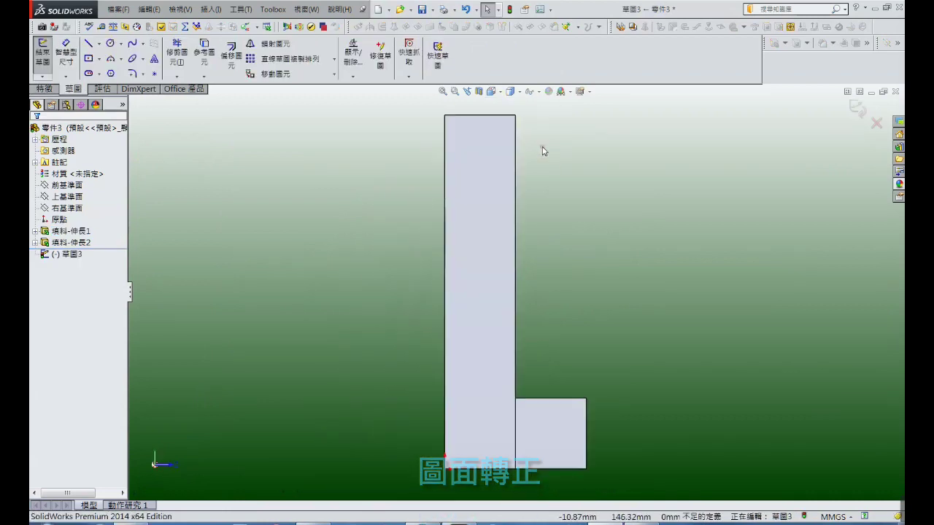
scroll(546, 262, "up", 3)
scroll(561, 307, "down", 2)
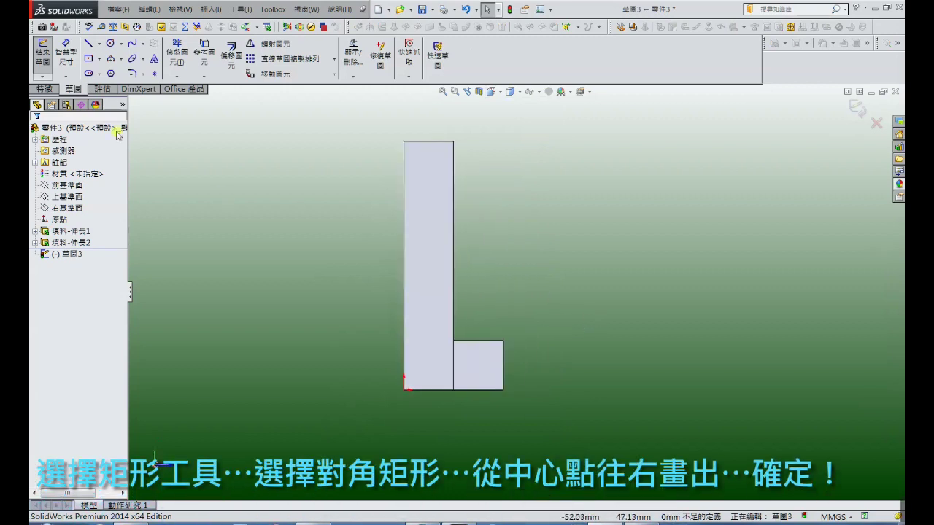
- Draw a corner rectangle from the L's bottom-left corner extending well to the right
left_click(89, 58)
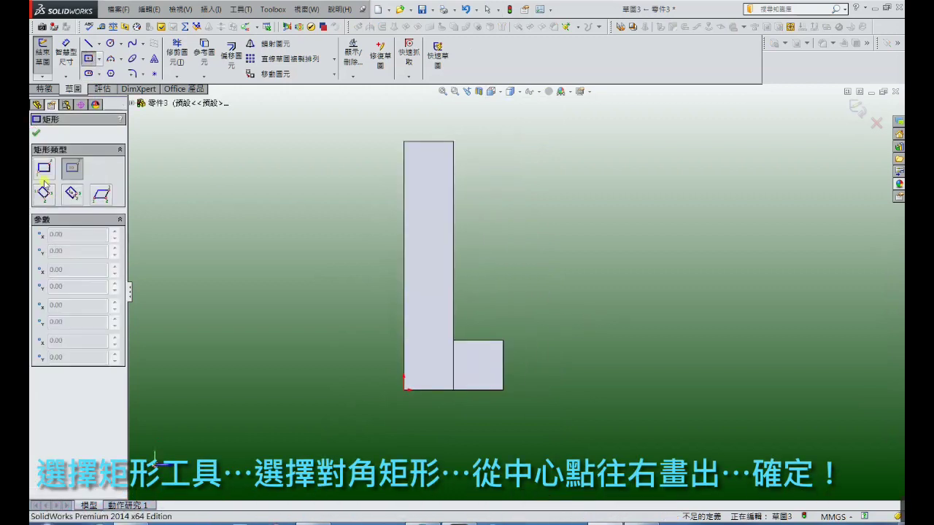
left_click(404, 390)
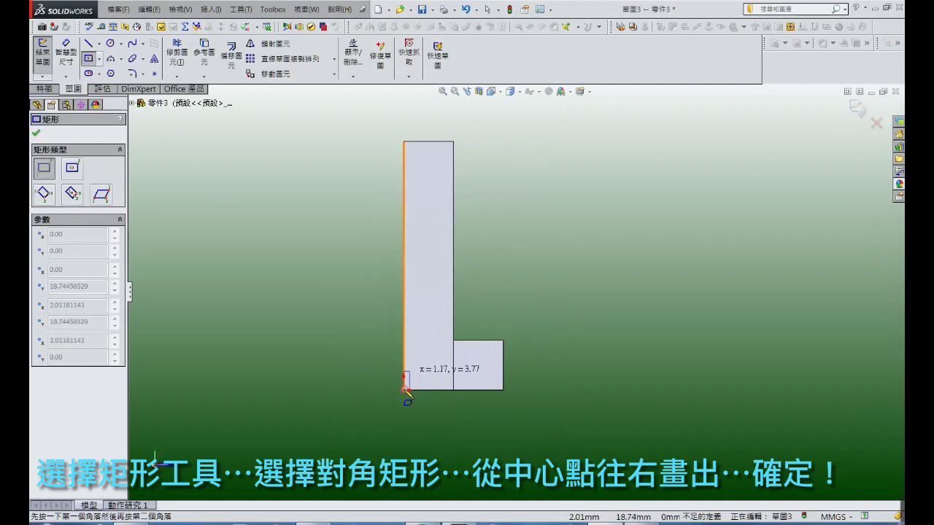
left_click(687, 272)
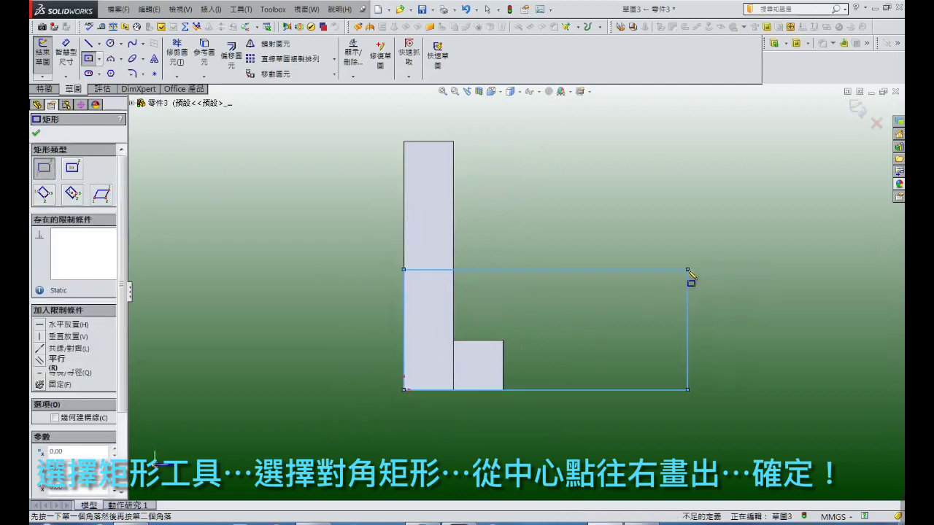
right_click(687, 271)
left_click(711, 176)
key("f")
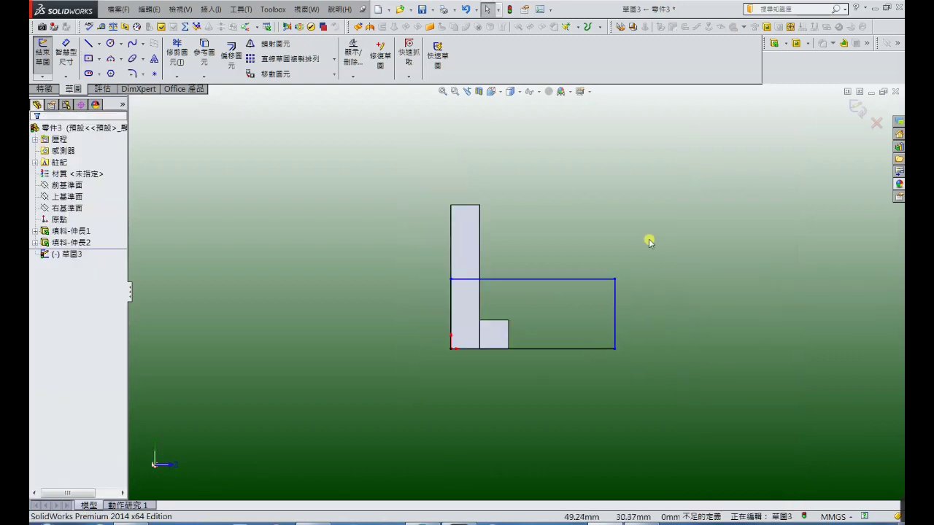
scroll(579, 322, "down", 2)
left_click(65, 53)
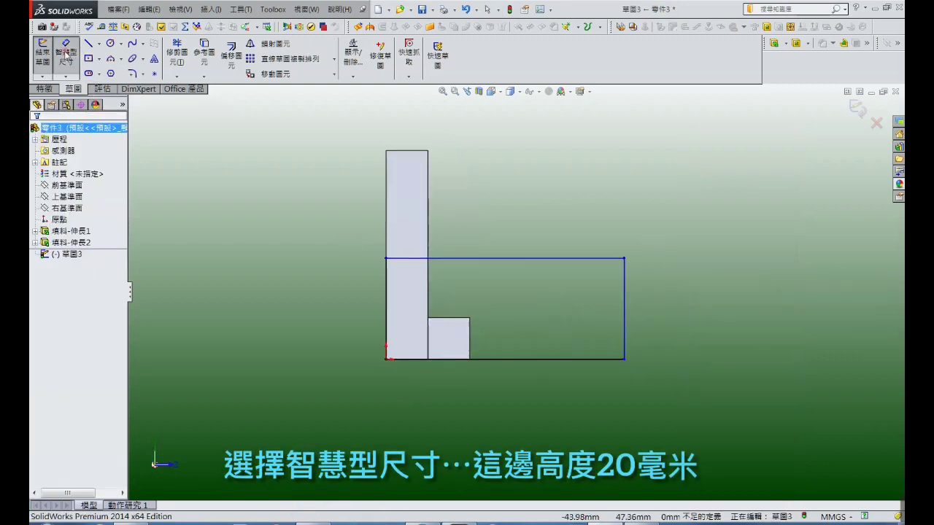
- Dimension the rectangle's left side to 20 mm and its bottom edge to 50 mm
left_click(387, 293)
left_click(358, 303)
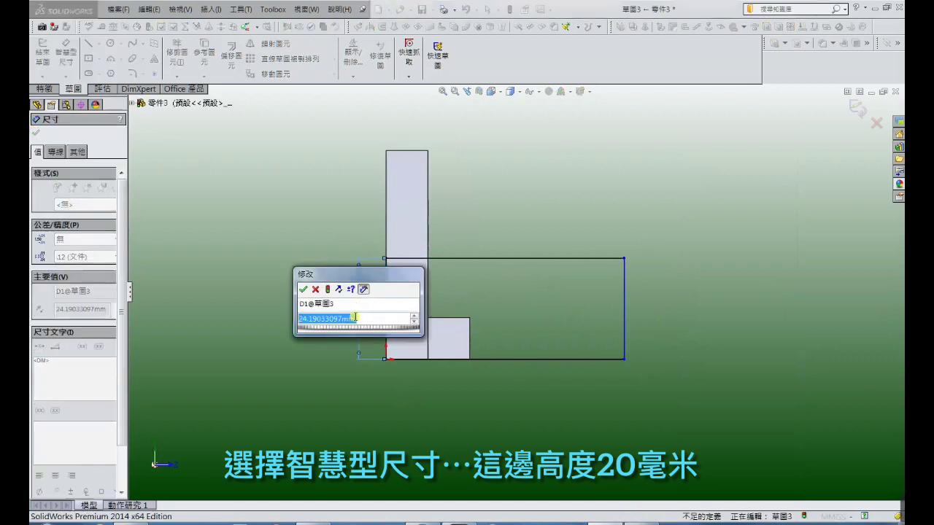
type("20")
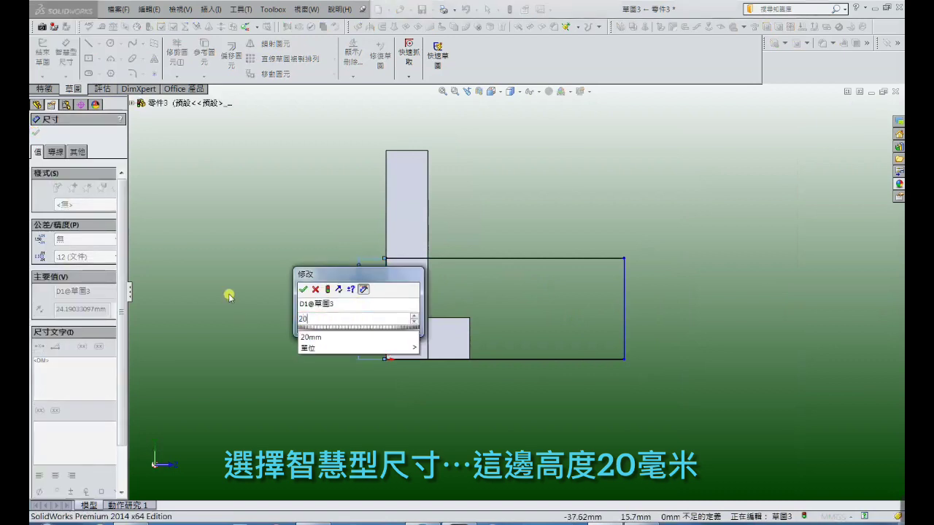
key("Return")
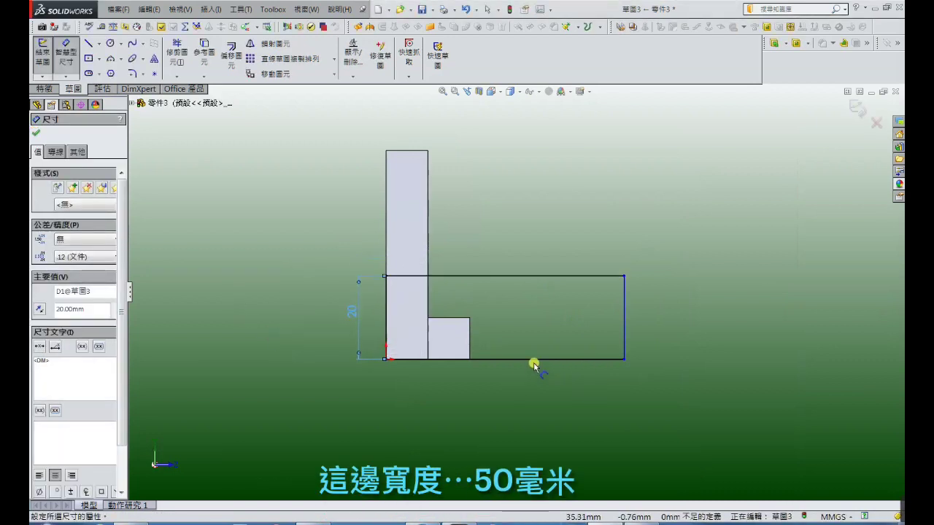
left_click(533, 360)
left_click(525, 384)
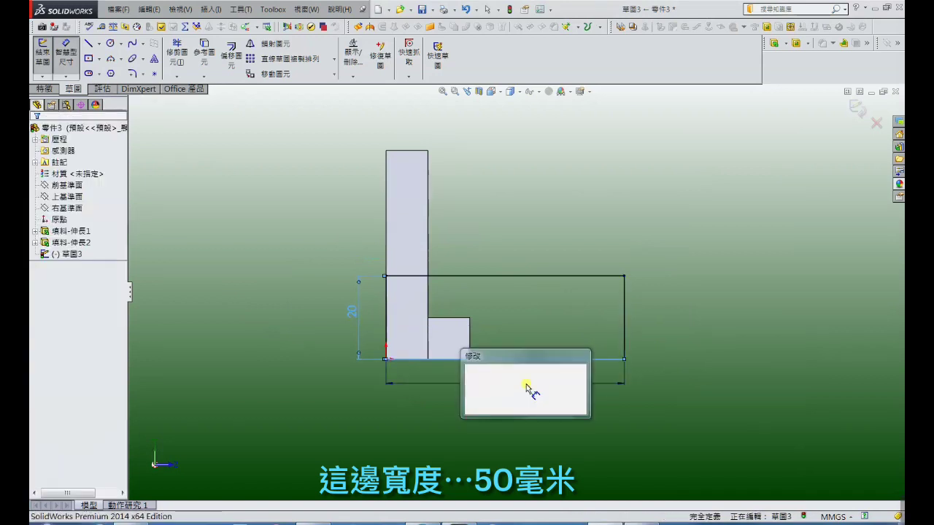
left_click(402, 402)
type("50")
key("Escape")
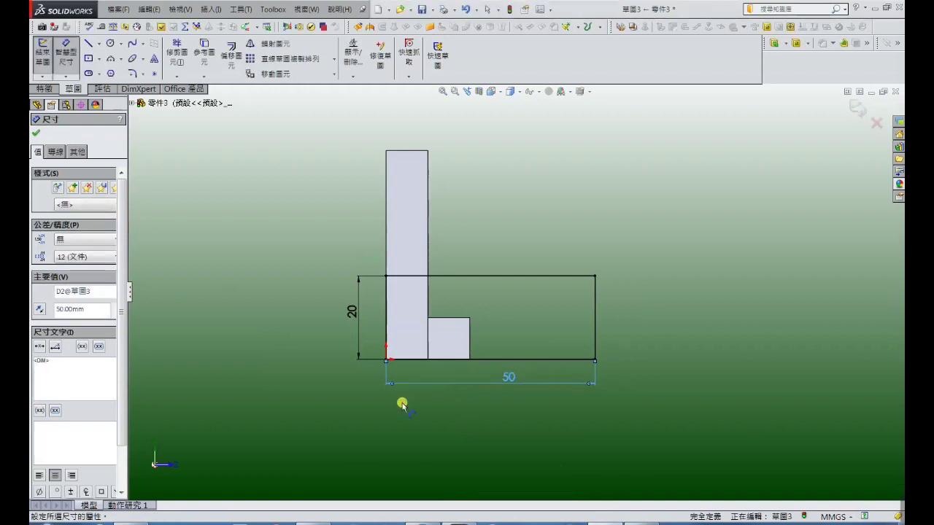
key("Escape")
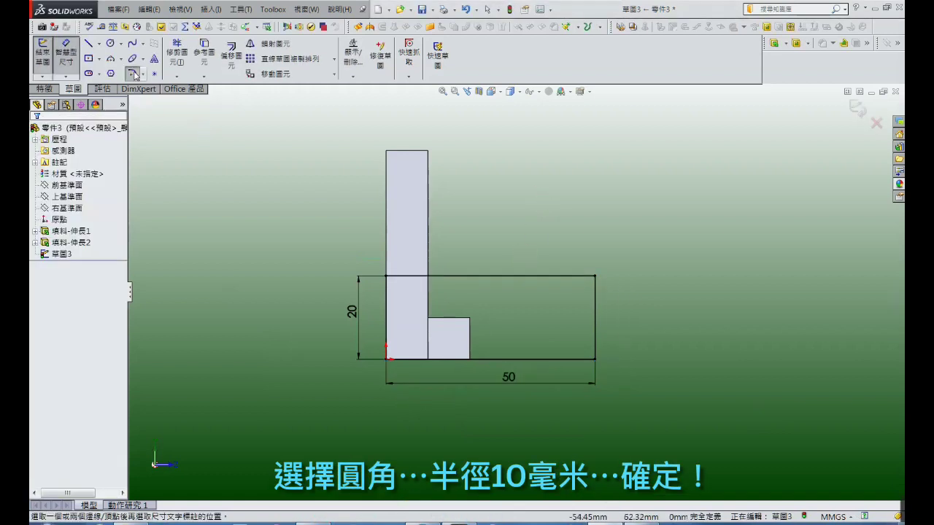
- Fillet the rectangle's top-right corner with a 10 mm radius
left_click(133, 73)
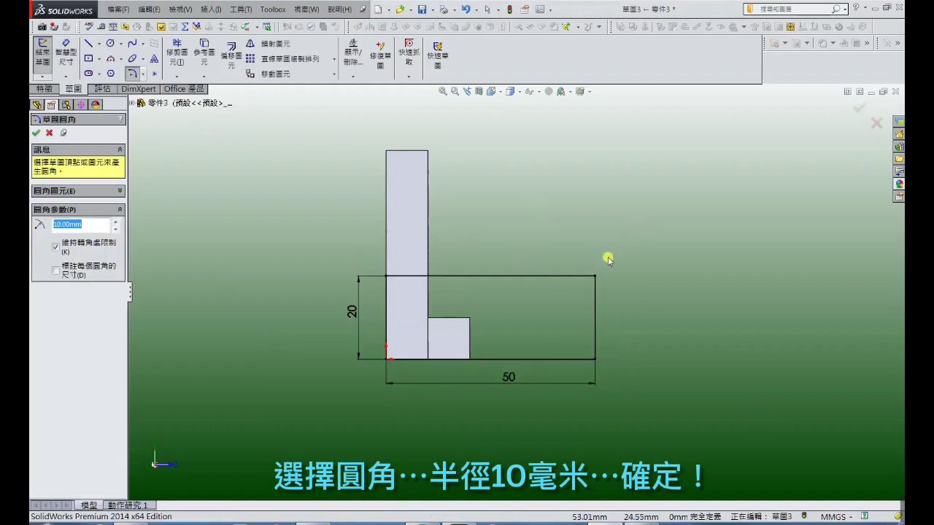
left_click(596, 276)
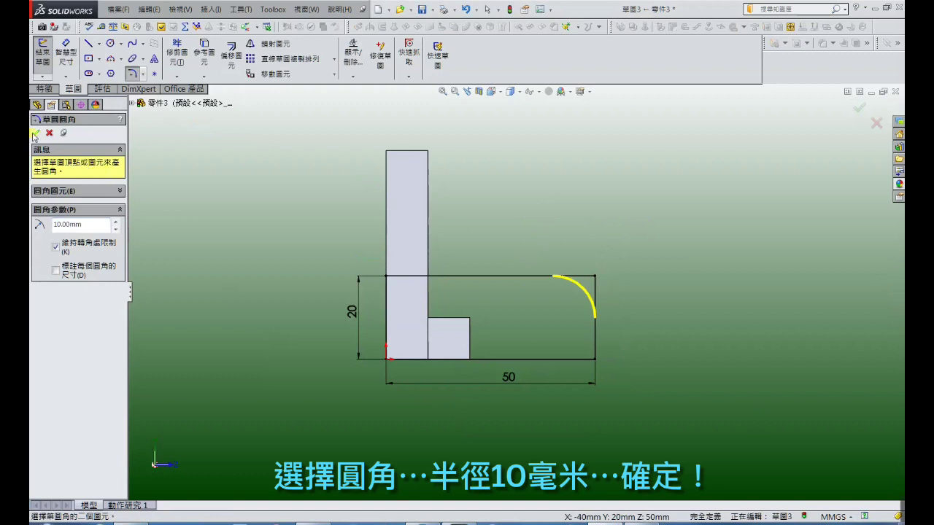
left_click(35, 133)
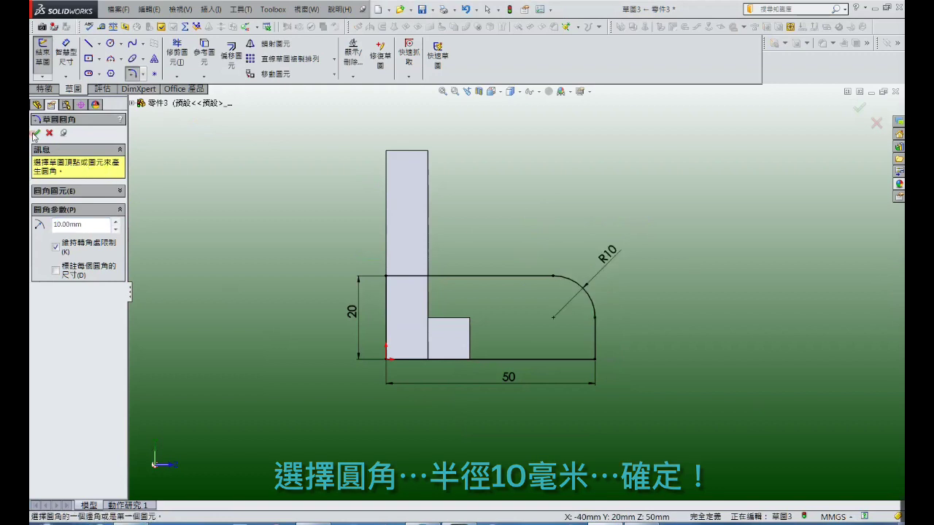
- Draw a circle centred on the fillet arc's centre
left_click(108, 44)
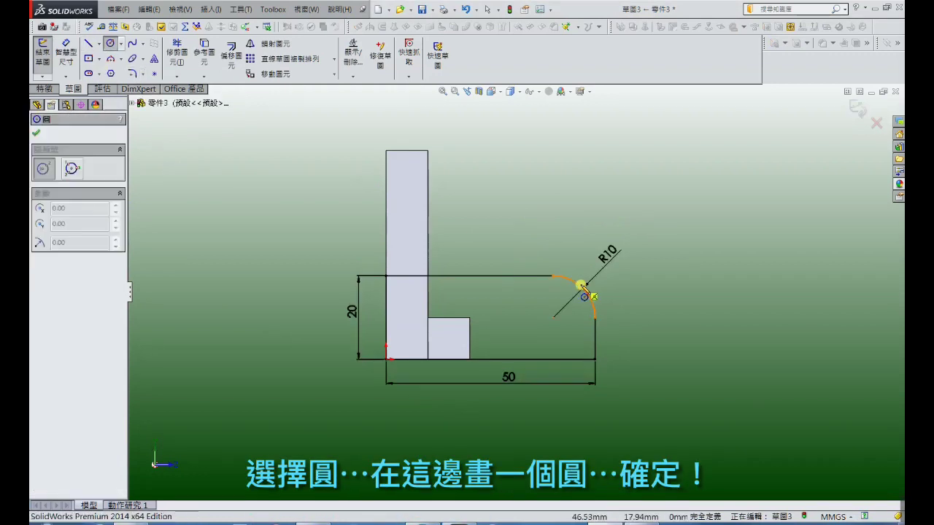
left_click(554, 318)
left_click(573, 299)
right_click(553, 180)
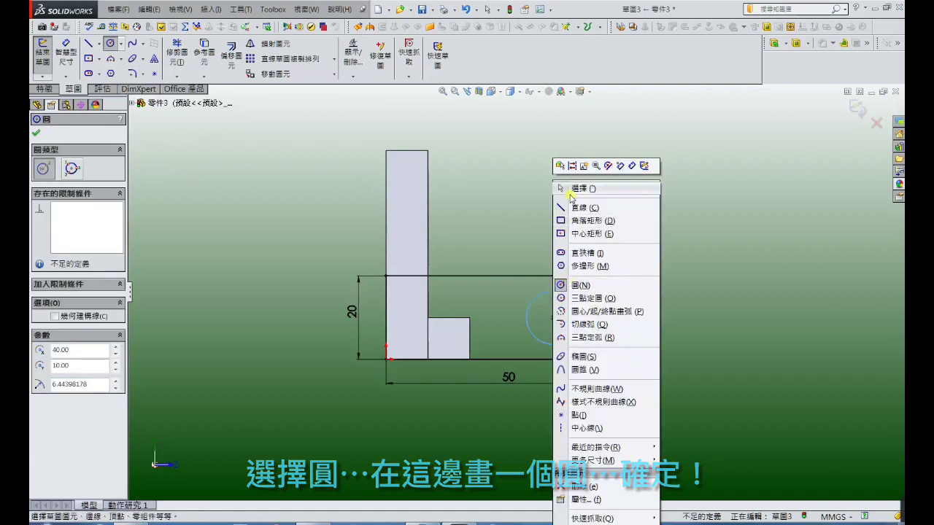
left_click(571, 189)
- Dimension the circle's diameter to 10 mm
left_click(65, 55)
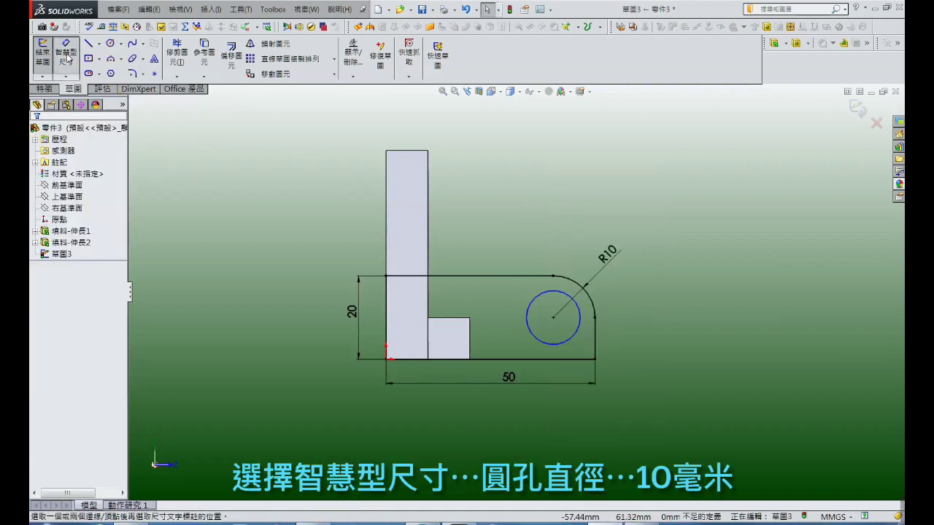
left_click(574, 342)
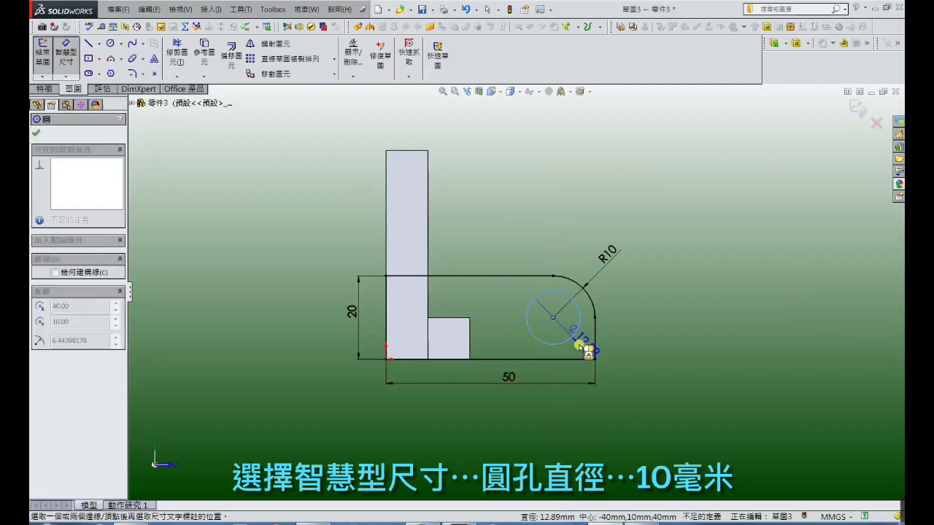
left_click(580, 346)
left_click(581, 362)
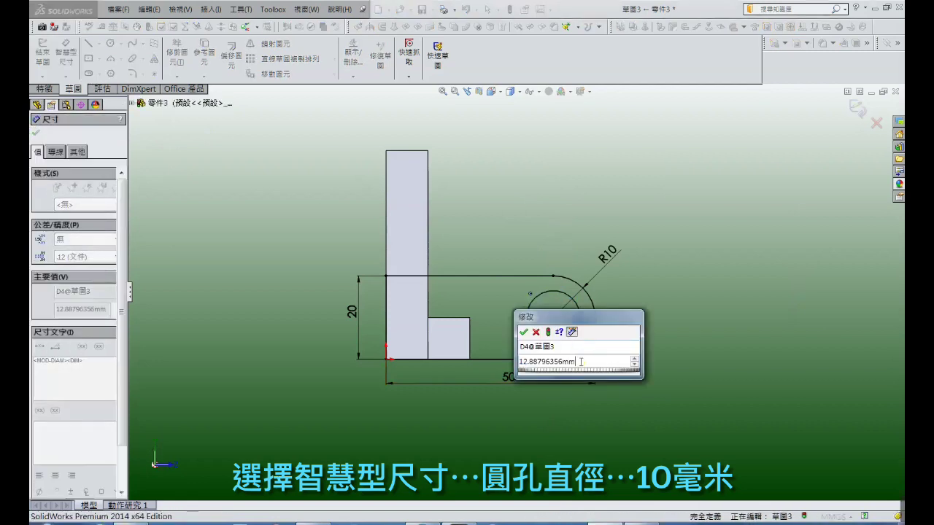
type("10")
key("Return")
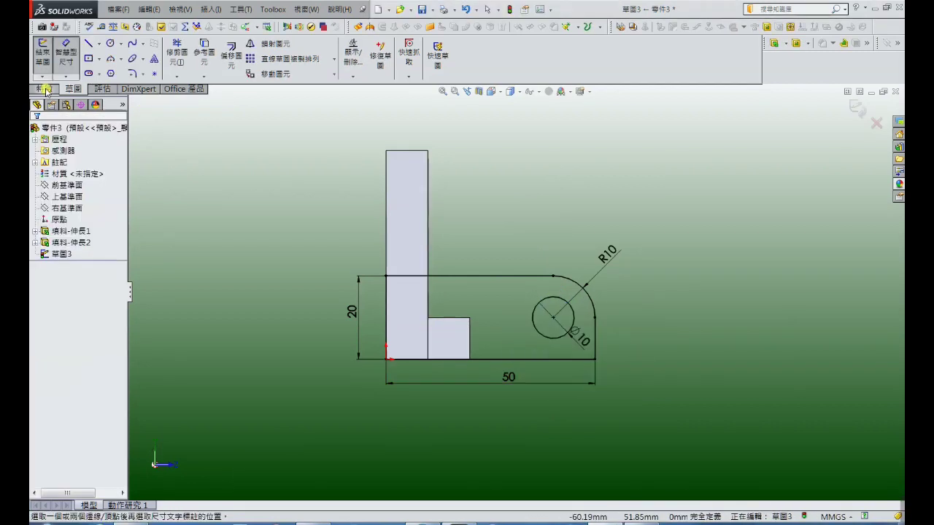
- Locate the circle's centre 10 mm from the bottom edge and 10 mm from the right edge
left_click(560, 343)
left_click(556, 359)
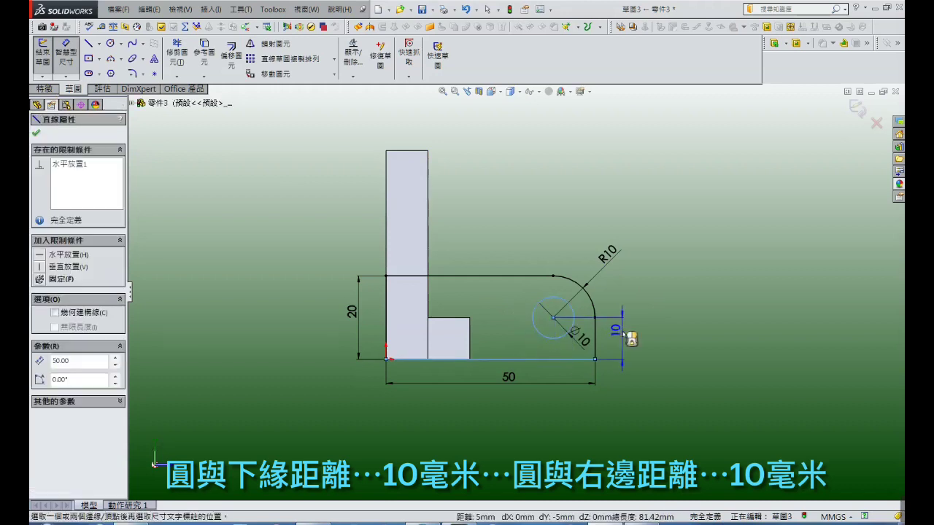
left_click(560, 339)
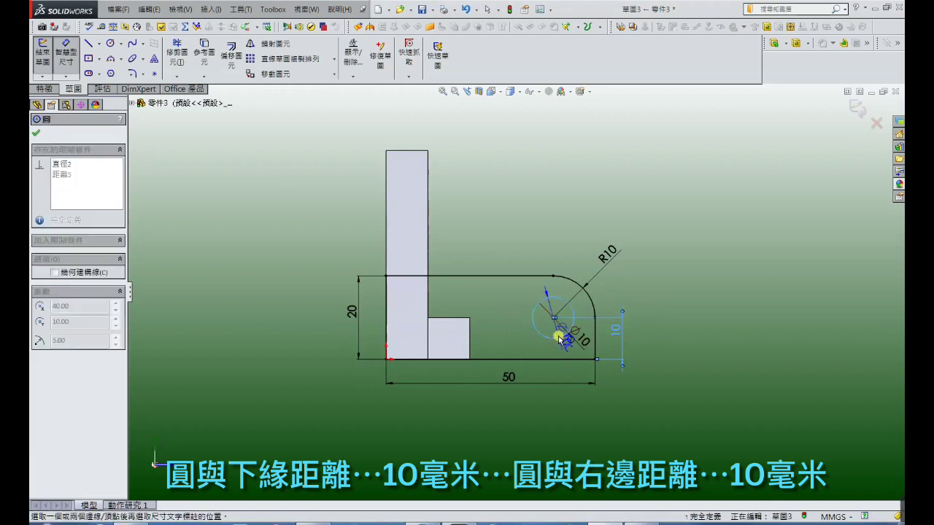
left_click(595, 333)
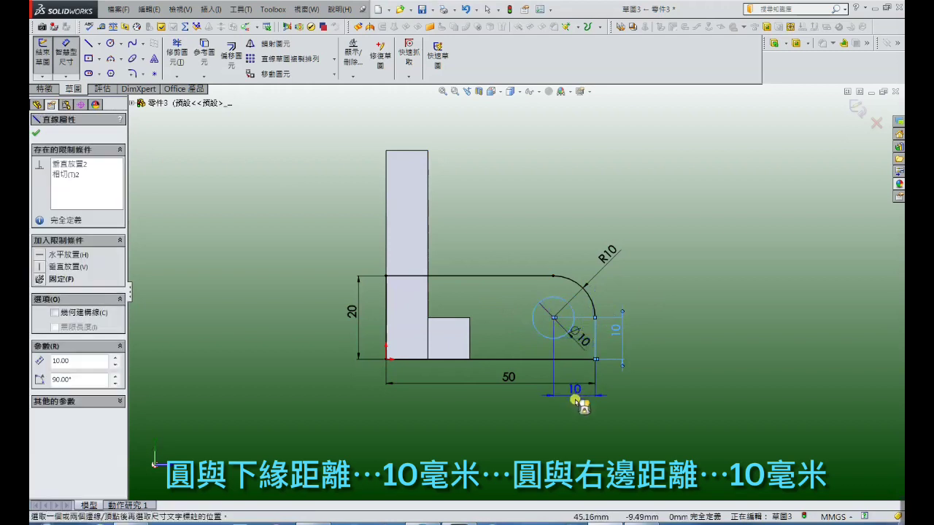
left_click(575, 393)
key("Escape")
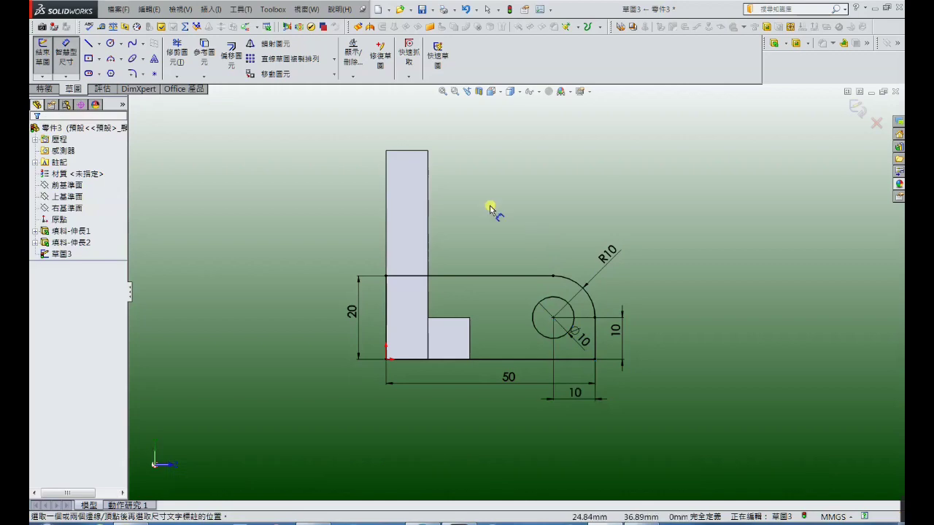
left_click(48, 89)
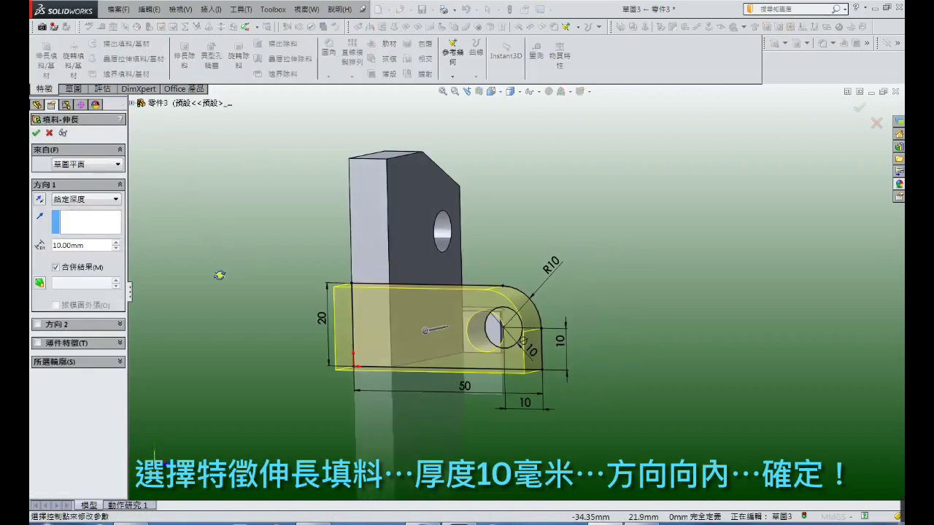
- Extrude the rounded holed sketch 10 mm, reversed toward the upright plate, to form the base tab
left_click(40, 199)
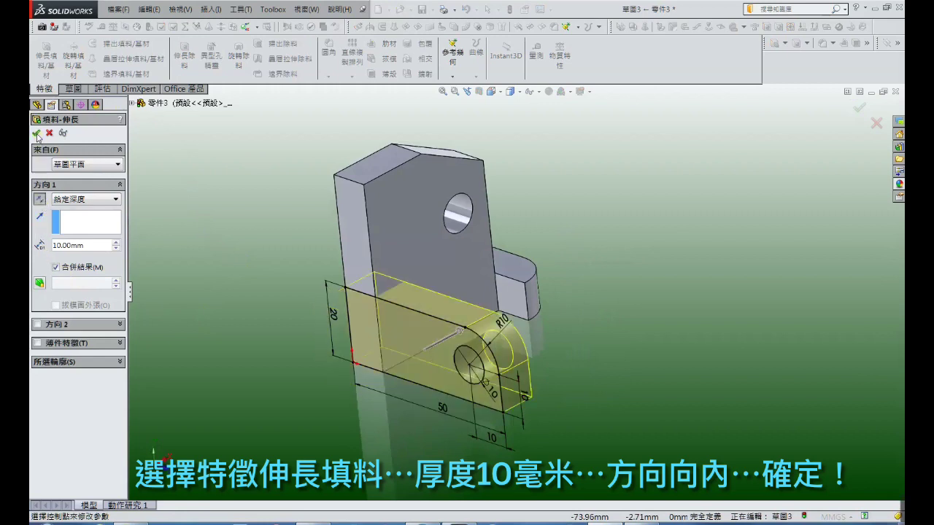
left_click(36, 133)
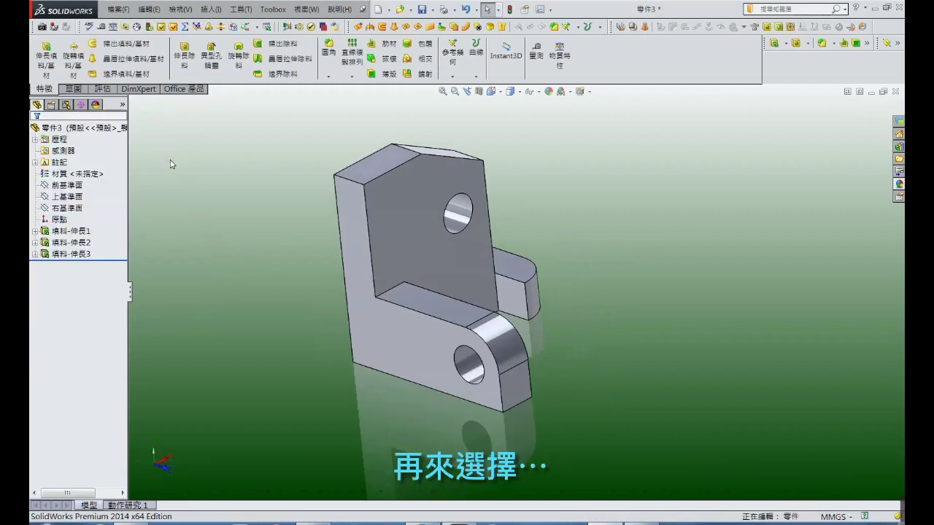
middle_click_drag(575, 298, 640, 272)
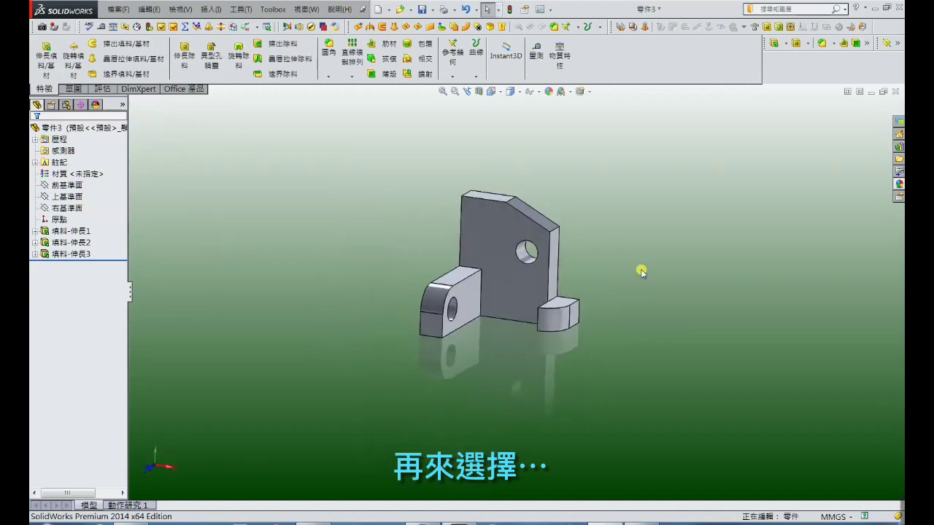
- Start a new sketch on the upright plate's back face and convert its outline edges
left_click(522, 286)
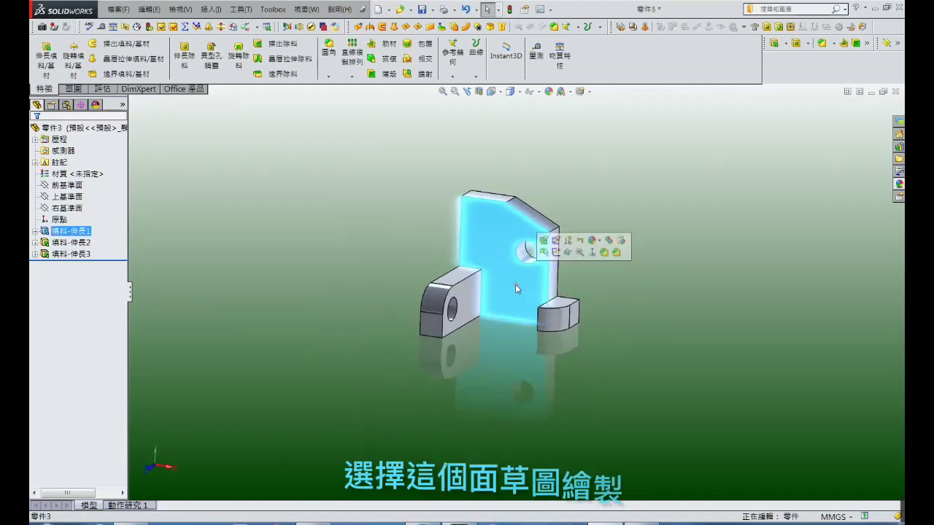
left_click(555, 252)
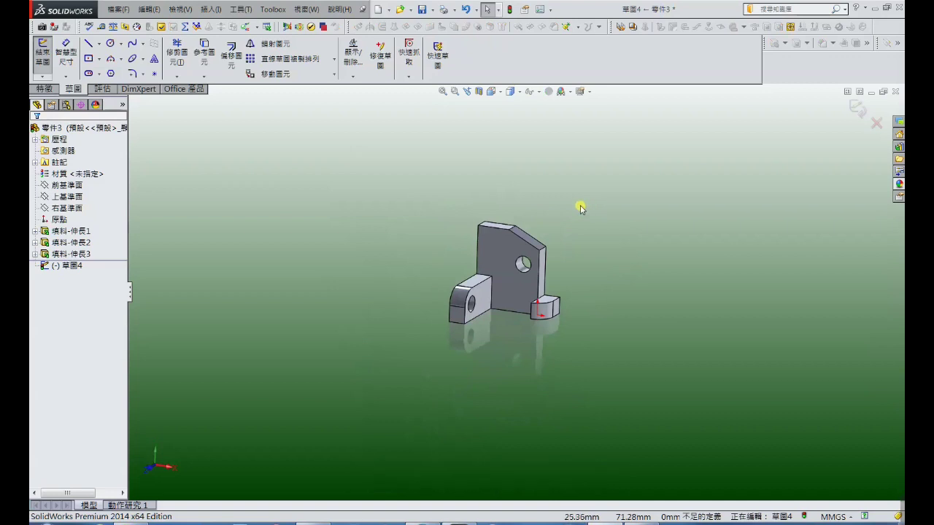
left_click(509, 285)
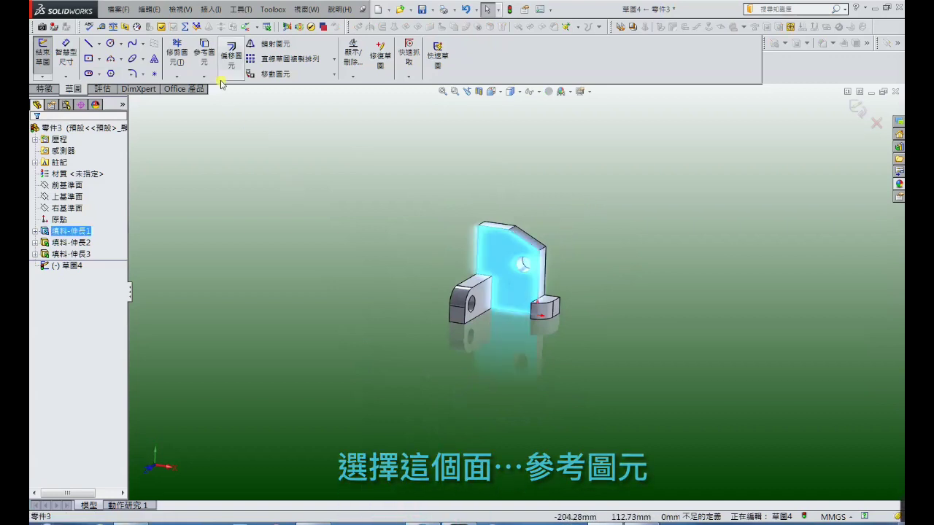
left_click(204, 51)
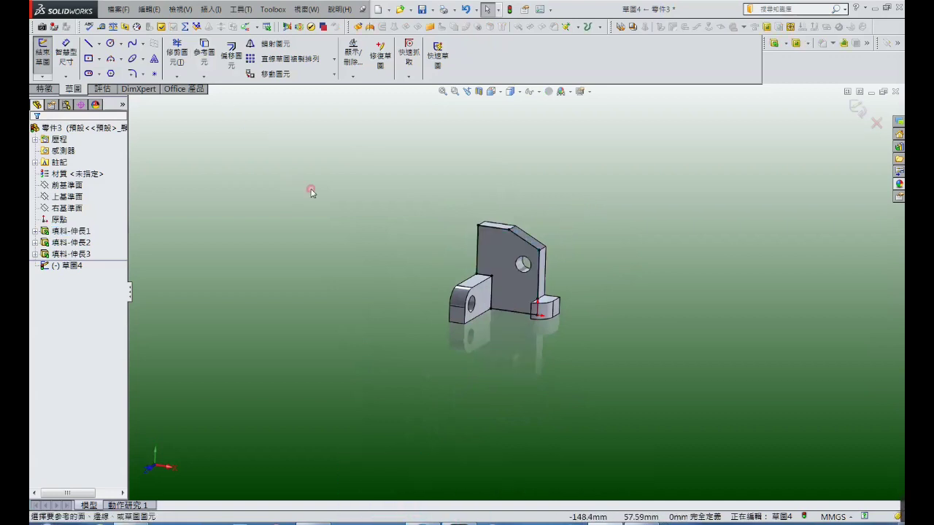
- Draw the rib's diagonal line from the plate edge point down to the tab corner
left_click(89, 43)
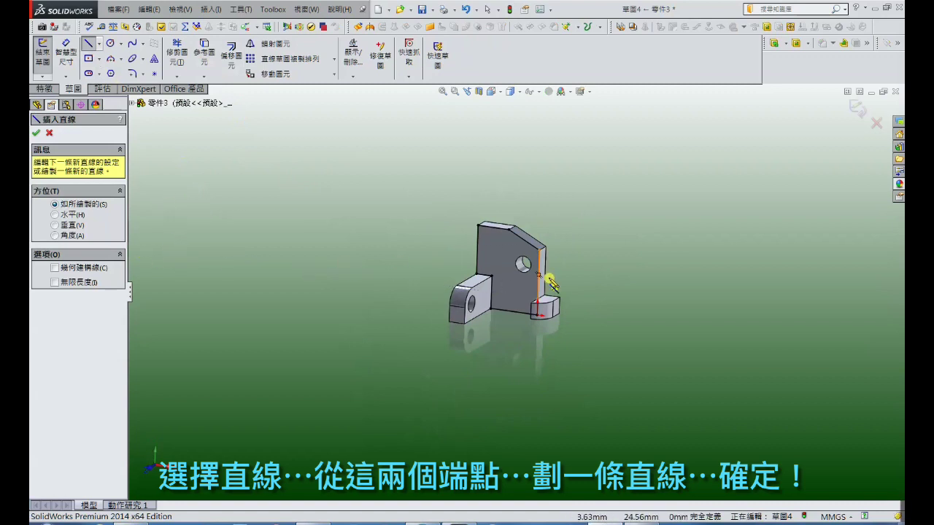
left_click(493, 278)
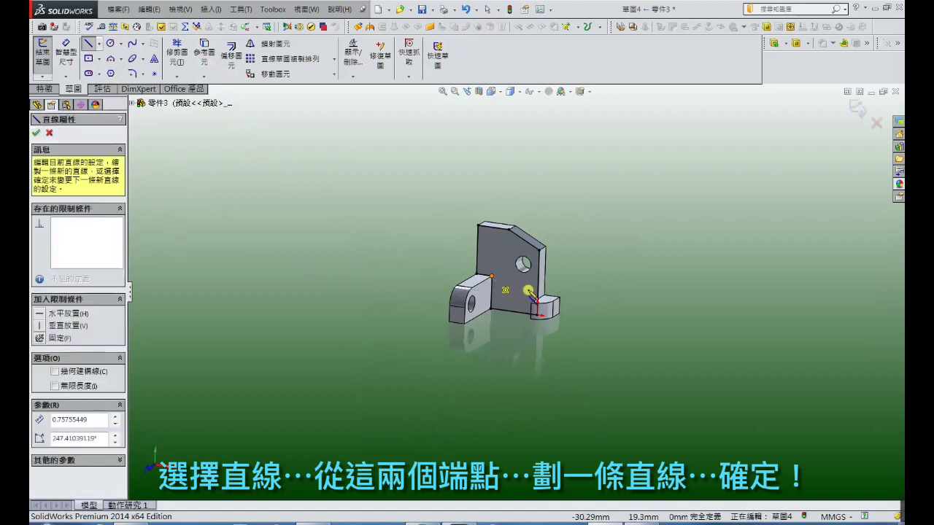
right_click(537, 301)
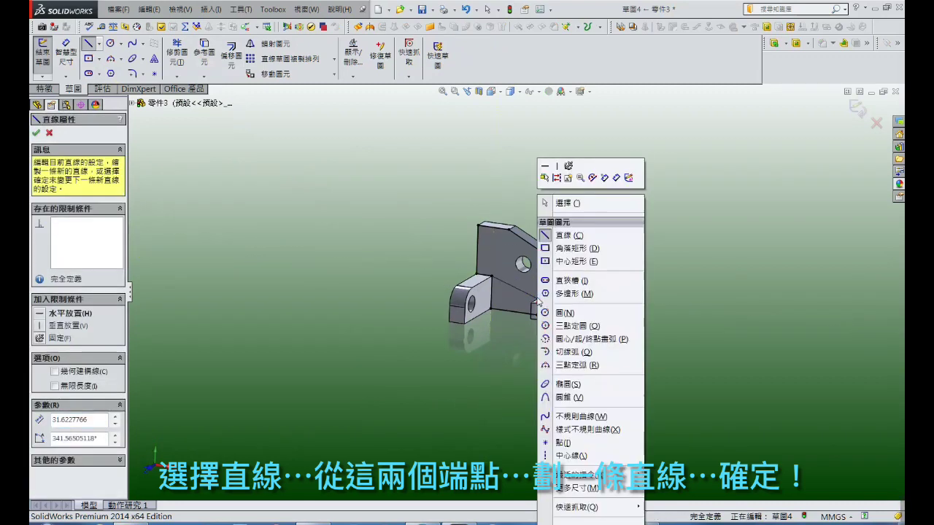
left_click(577, 203)
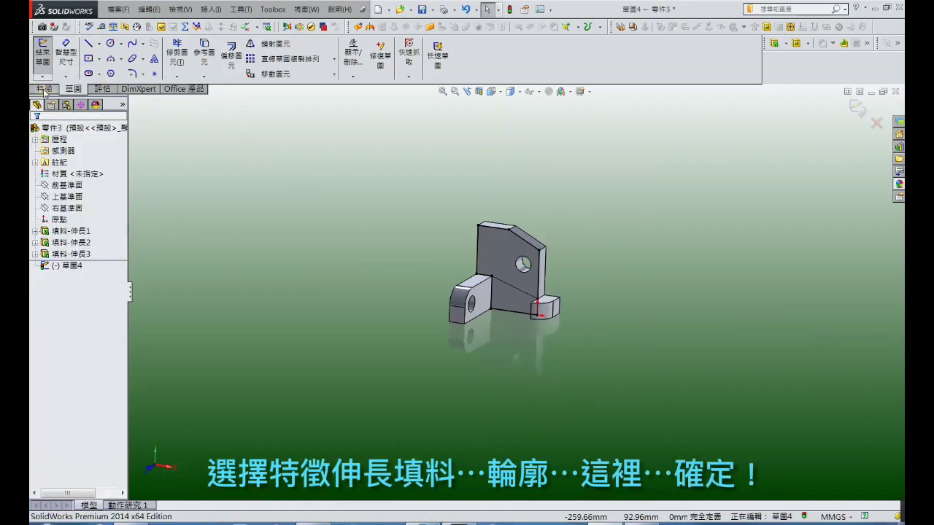
- Extrude the triangular region into a rib between plate and tab, then zoom to fit
left_click(44, 89)
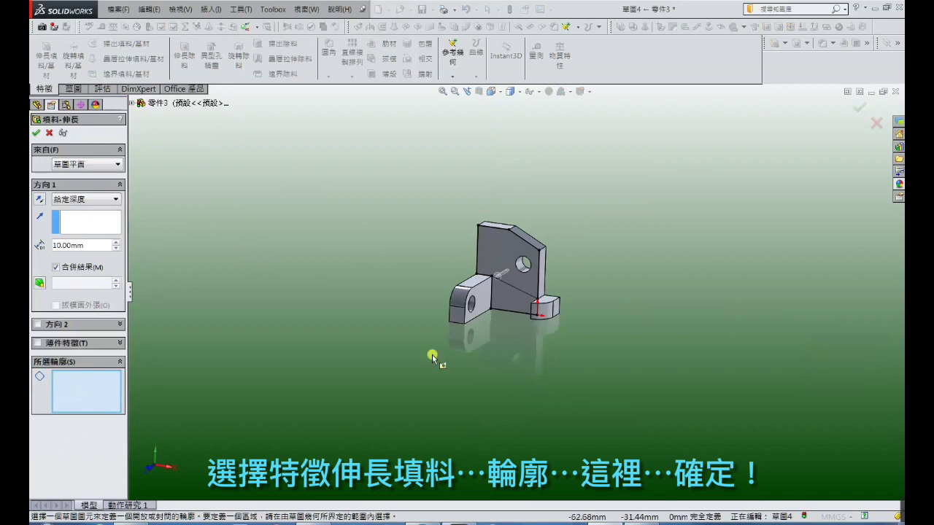
left_click(506, 299)
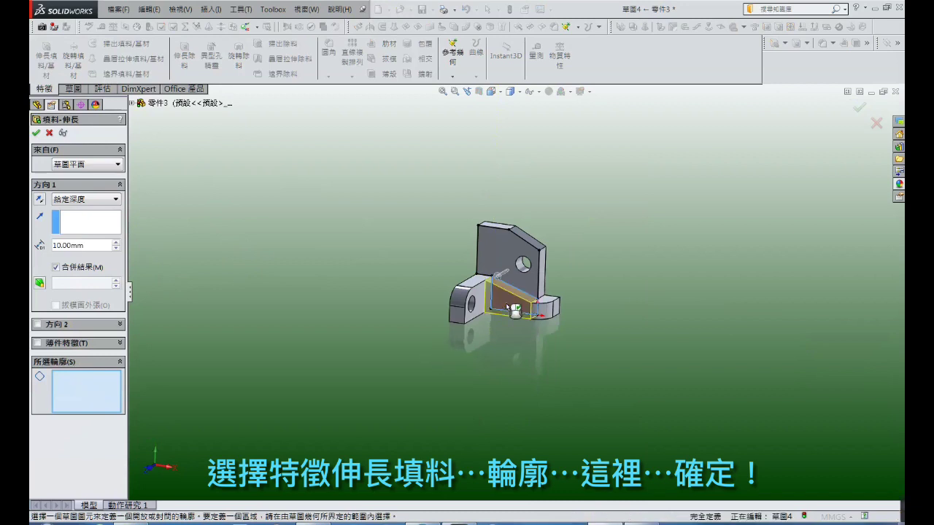
left_click(36, 133)
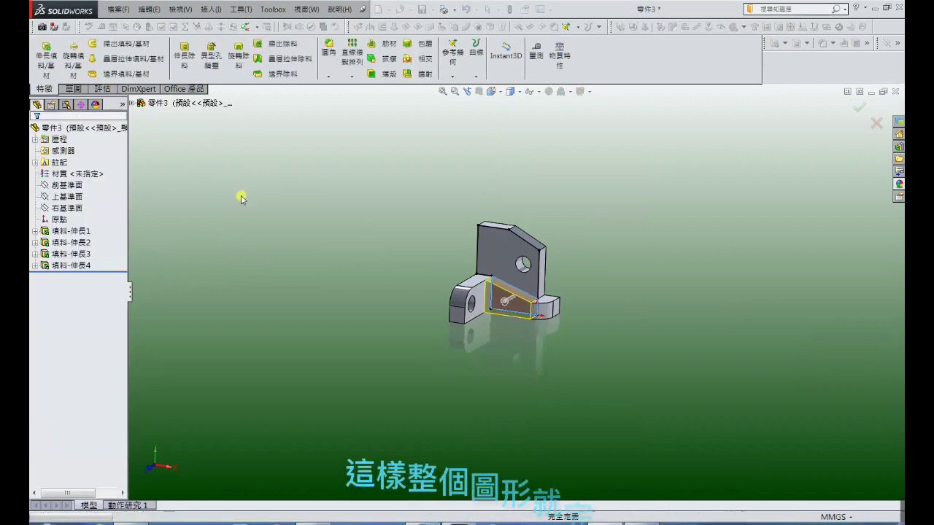
mouse_move(290, 238)
middle_mouse_down()
mouse_move(279, 246)
mouse_move(289, 272)
middle_mouse_up()
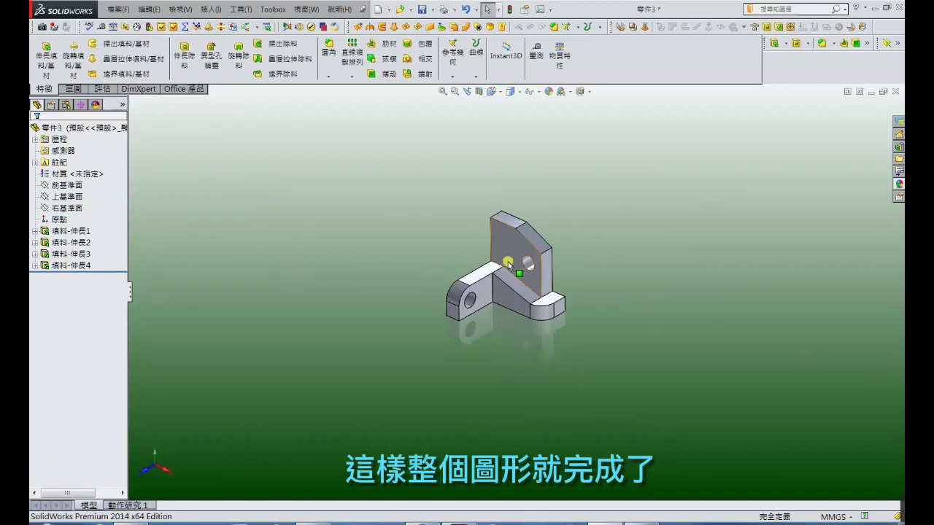
key("f")
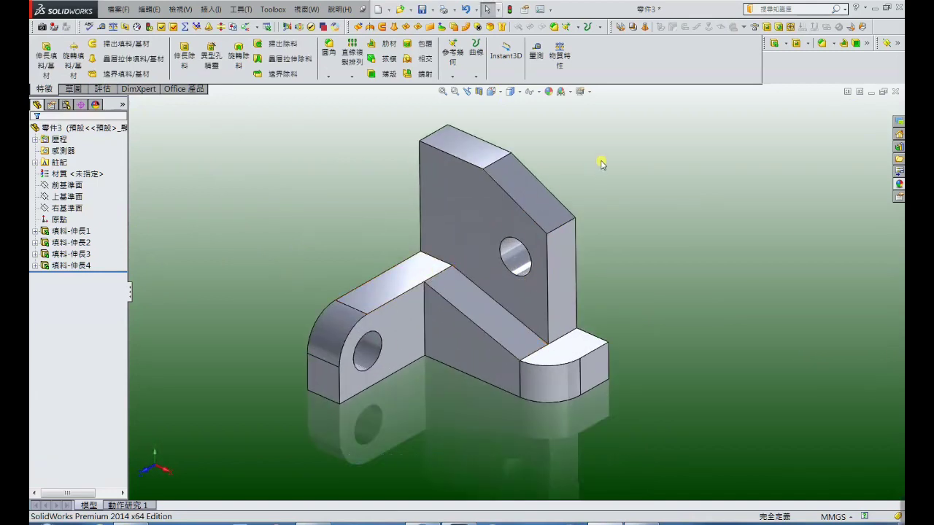
- Apply a fully saturated cyan appearance (R 0) to the whole part
left_click(546, 173)
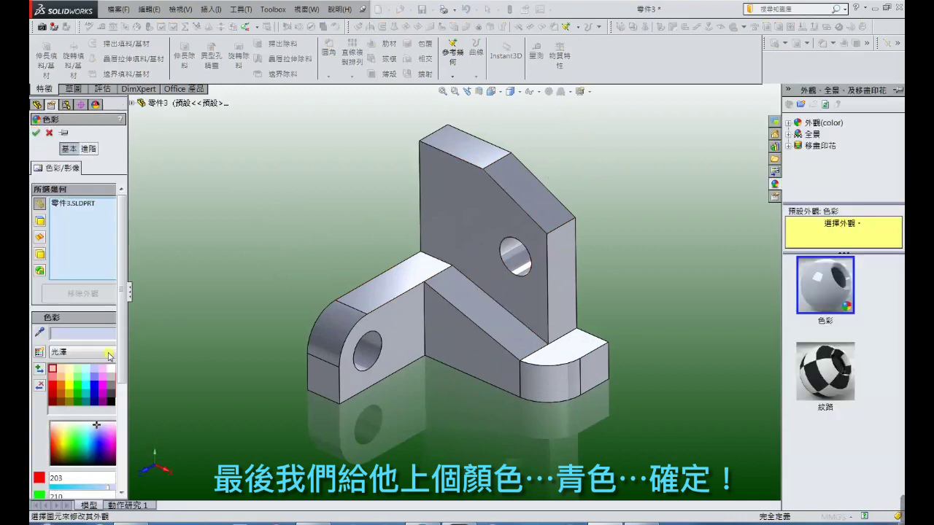
left_click(87, 379)
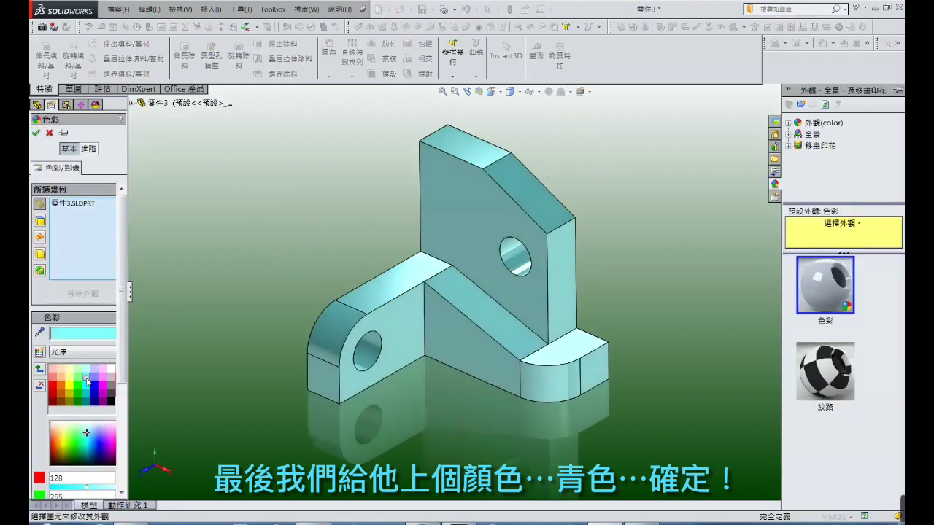
left_click(87, 385)
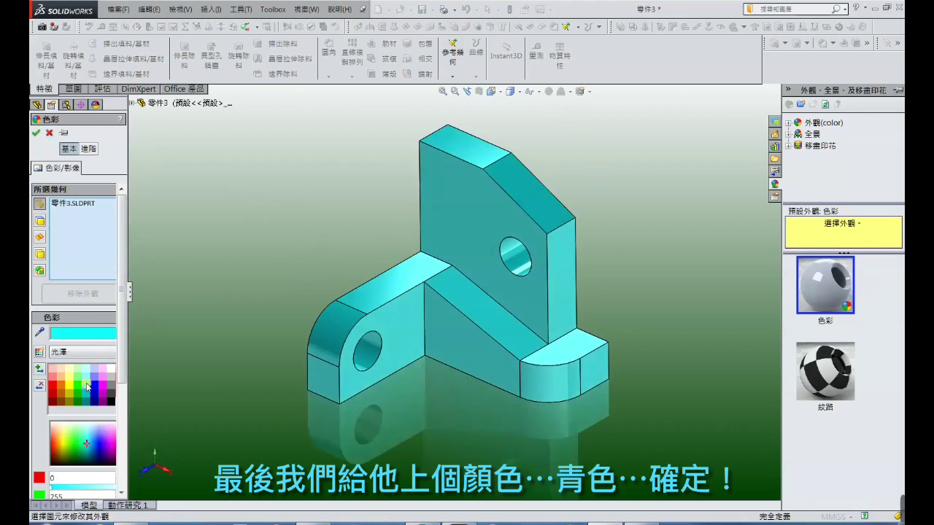
left_click(36, 132)
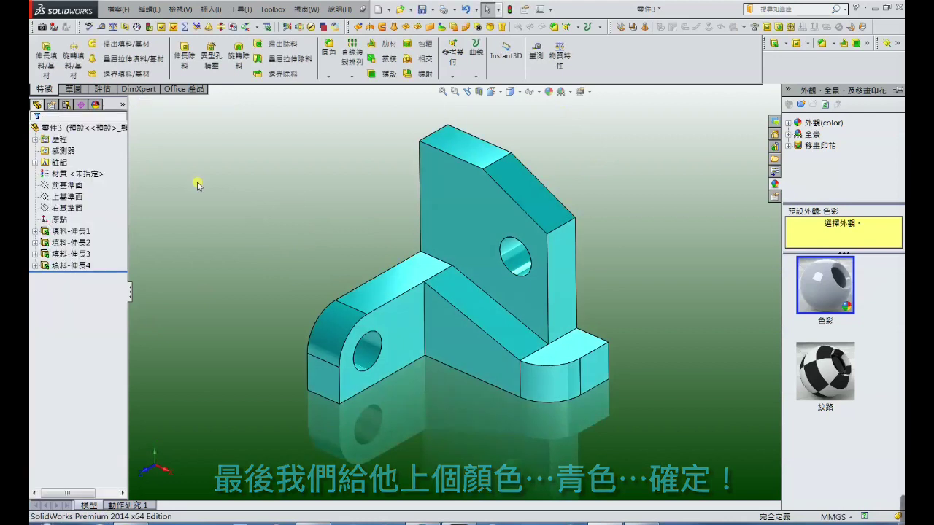
mouse_move(479, 245)
middle_mouse_down()
mouse_move(494, 330)
mouse_move(448, 338)
mouse_move(475, 359)
middle_mouse_up()
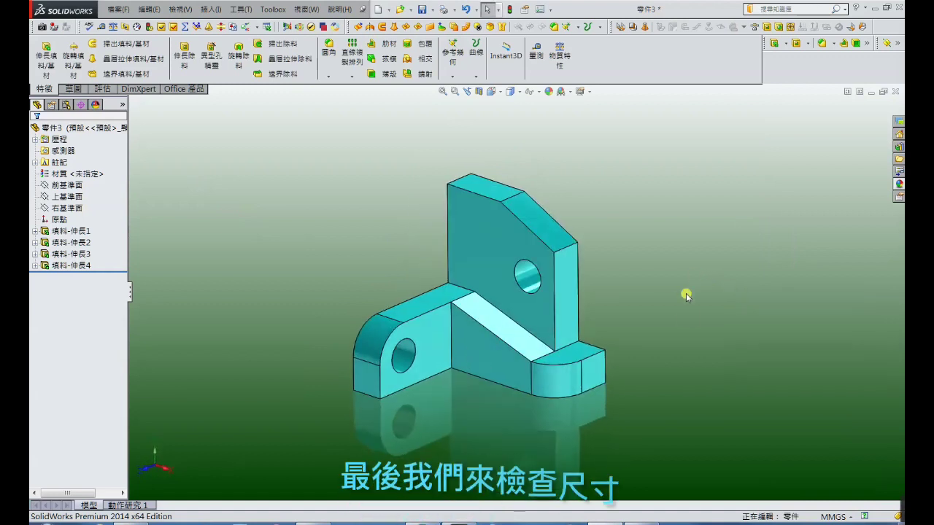
double_click(534, 327)
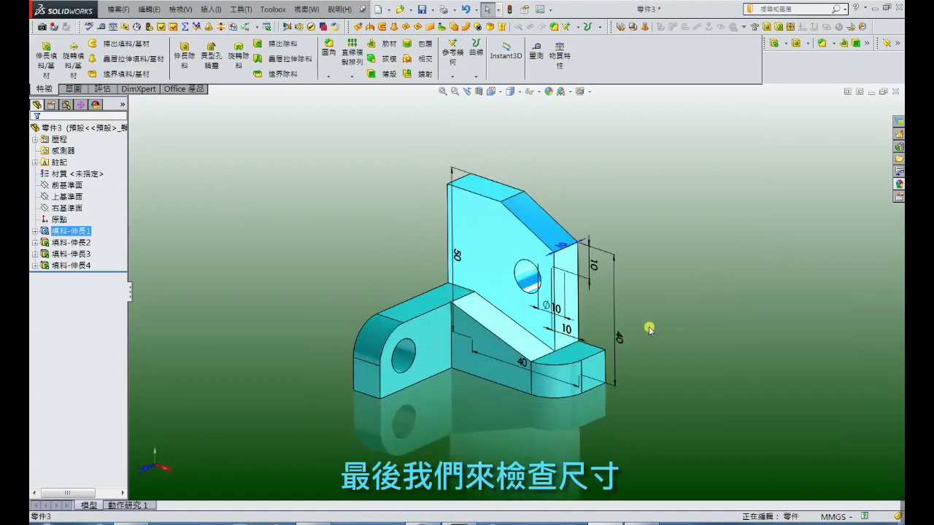
middle_click_drag(649, 329, 675, 299)
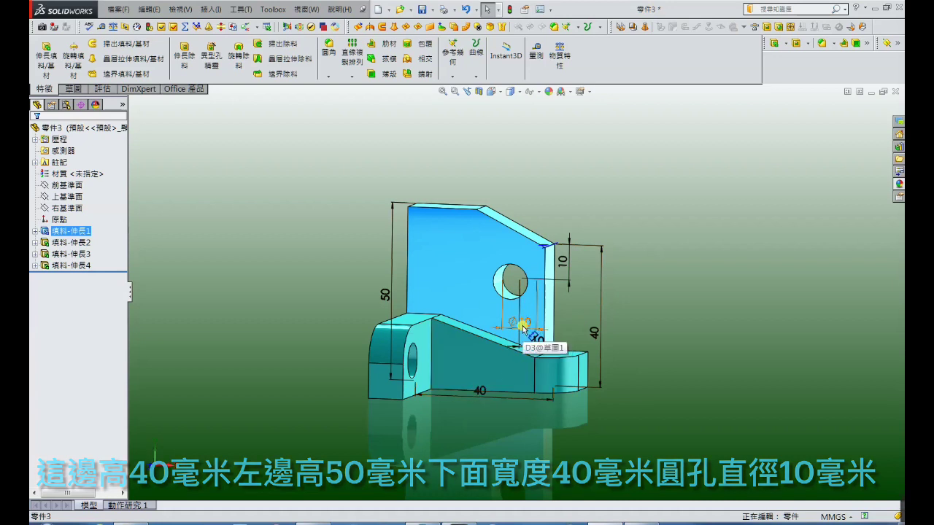
middle_click_drag(522, 328, 503, 330)
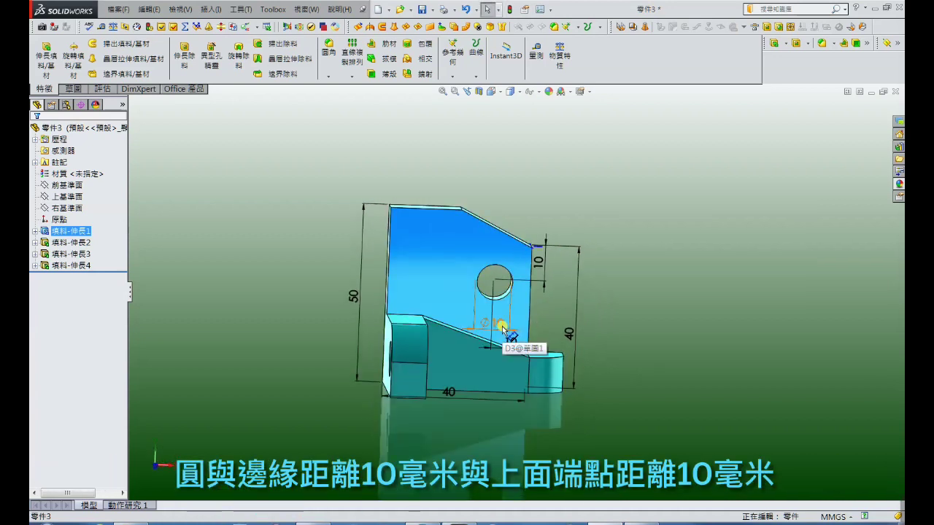
left_click(517, 347)
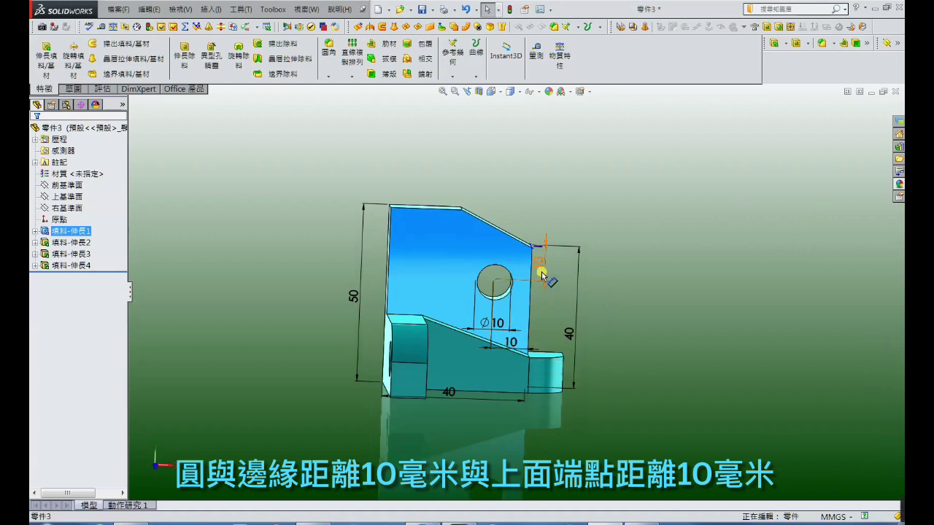
key("ctrl+b")
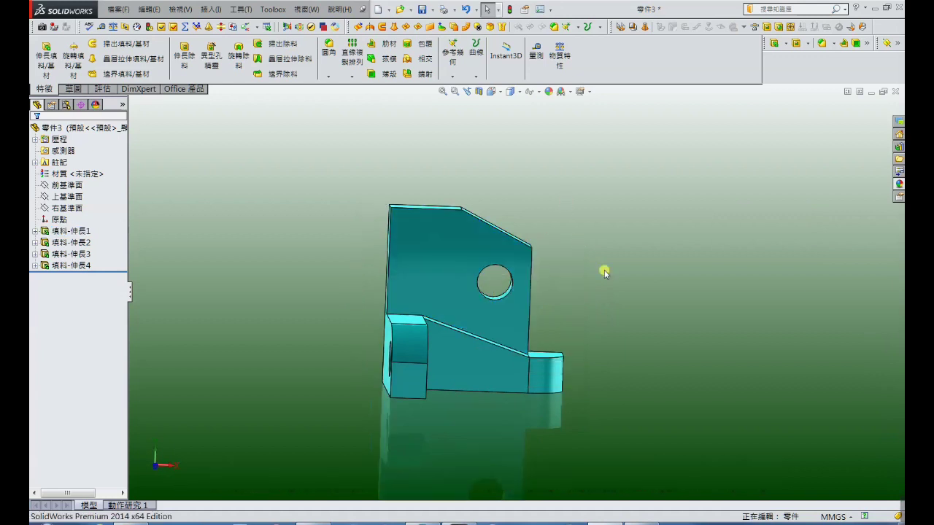
mouse_move(604, 270)
middle_mouse_down()
mouse_move(579, 272)
mouse_move(558, 327)
mouse_move(671, 257)
middle_mouse_up()
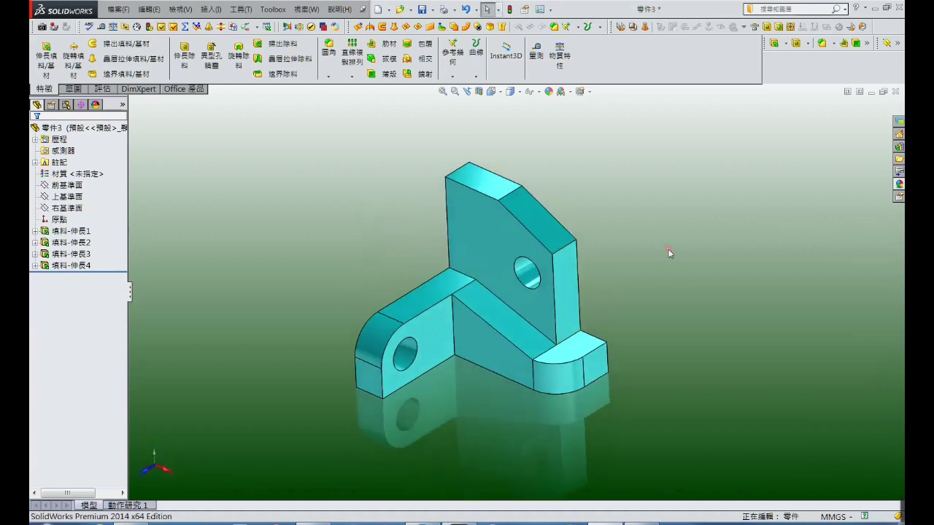
left_click(584, 351)
middle_click_drag(591, 407, 604, 481)
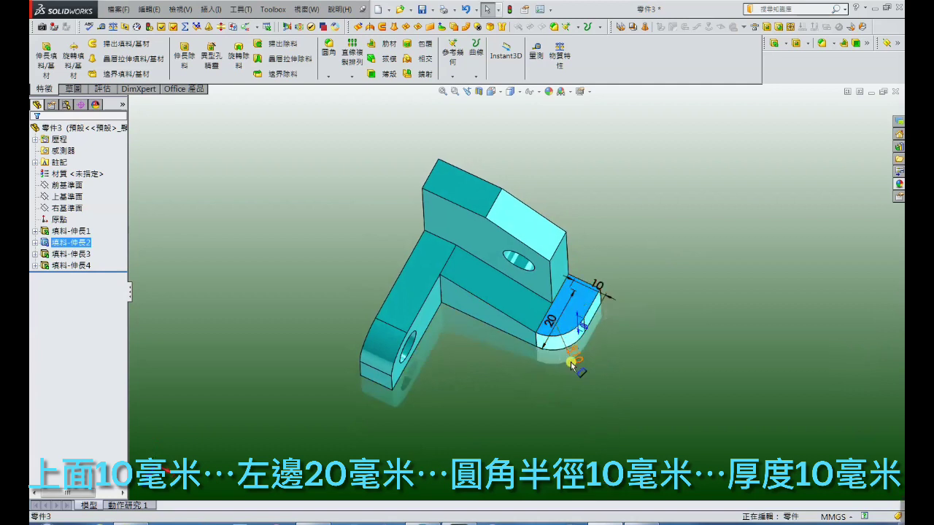
middle_click_drag(573, 364, 610, 261)
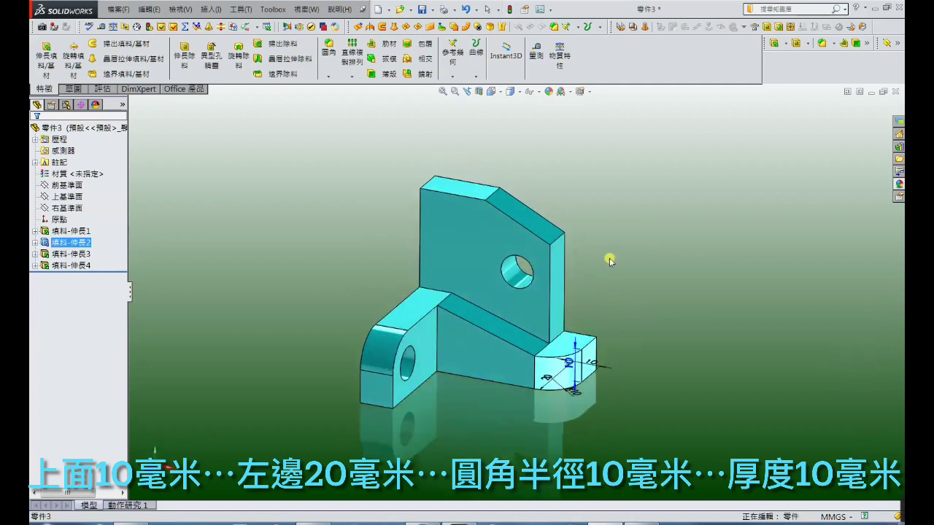
left_click(617, 277)
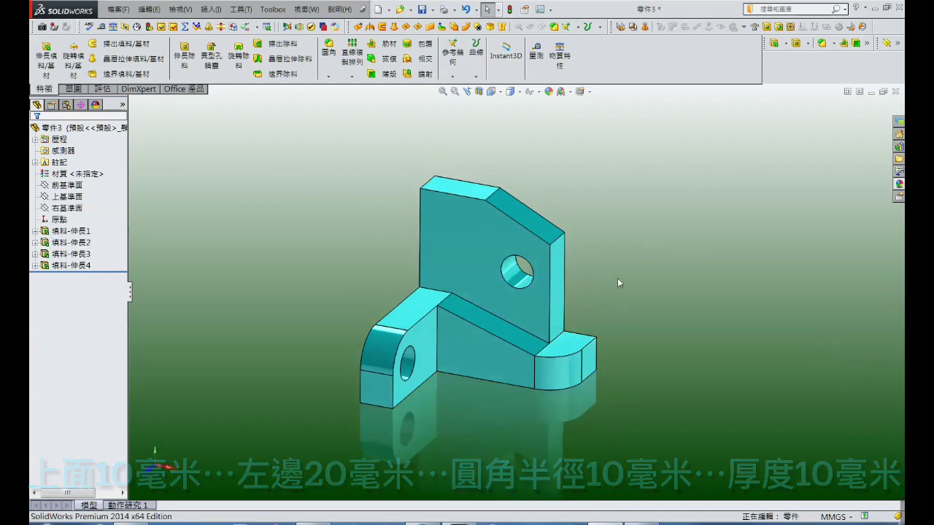
left_click(418, 375)
mouse_move(427, 410)
middle_mouse_down()
mouse_move(398, 374)
mouse_move(371, 377)
middle_mouse_up()
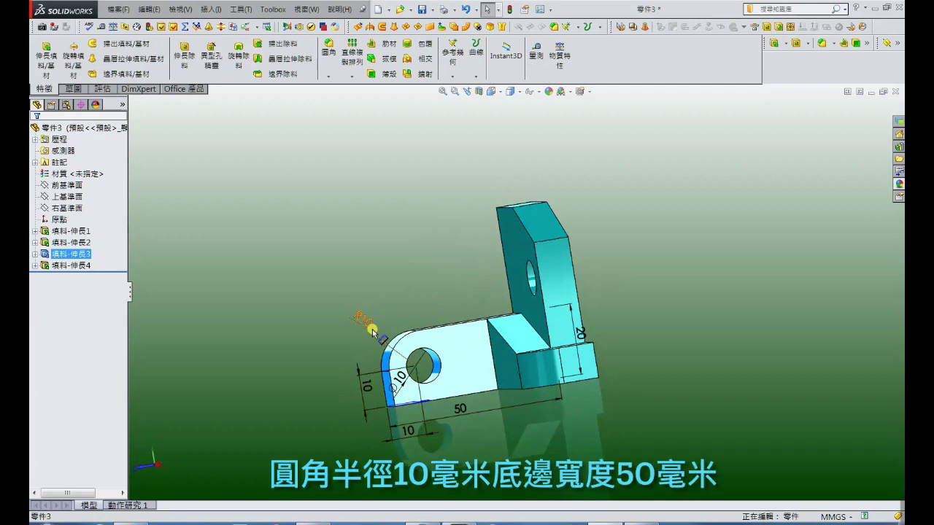
left_click(448, 295)
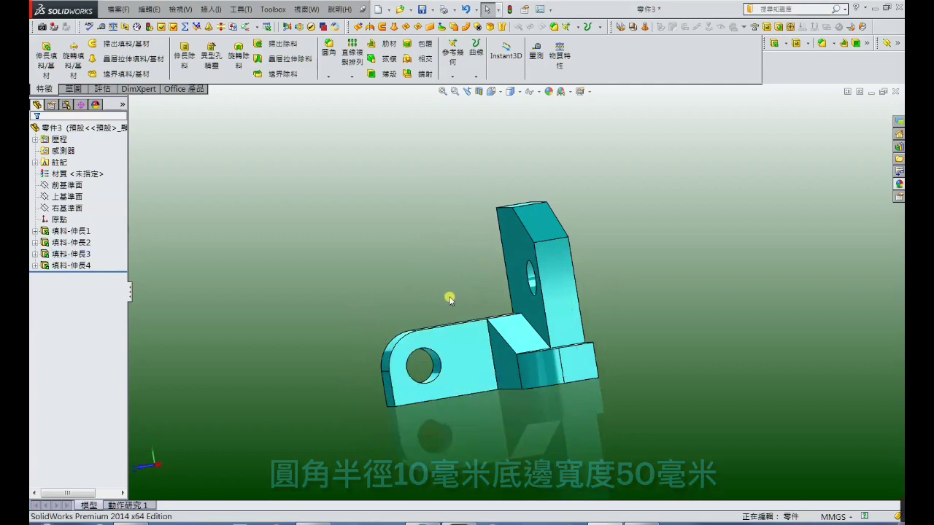
middle_click_drag(447, 297, 491, 353)
left_click(503, 328)
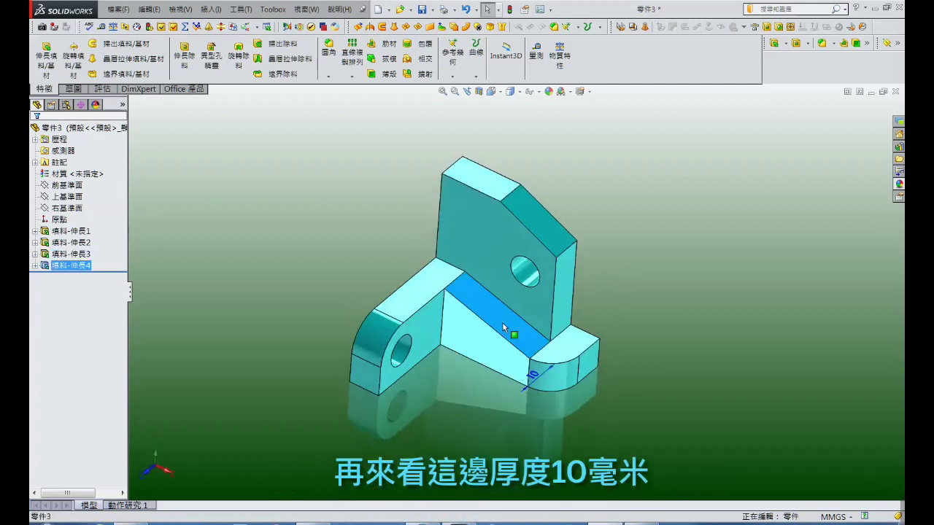
left_click(633, 296)
mouse_move(629, 289)
middle_mouse_down()
mouse_move(637, 225)
mouse_move(631, 264)
middle_mouse_up()
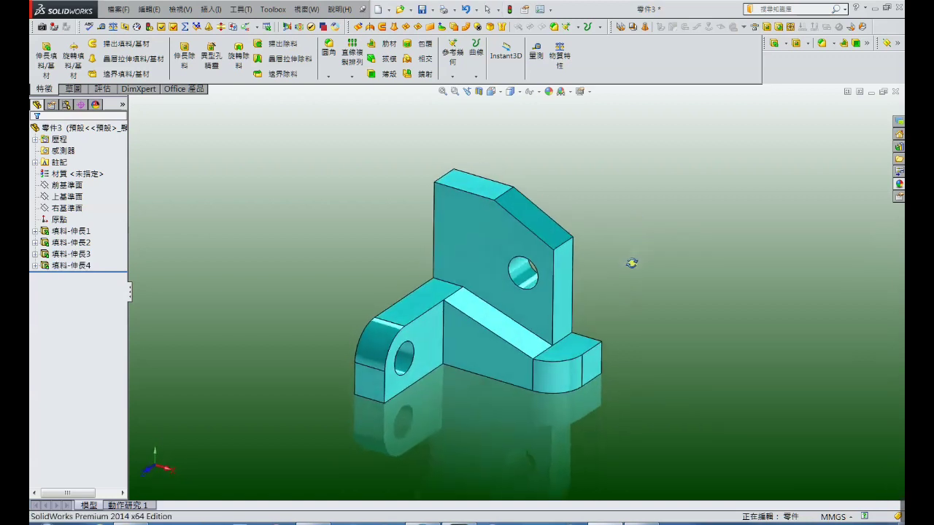
left_click(529, 279)
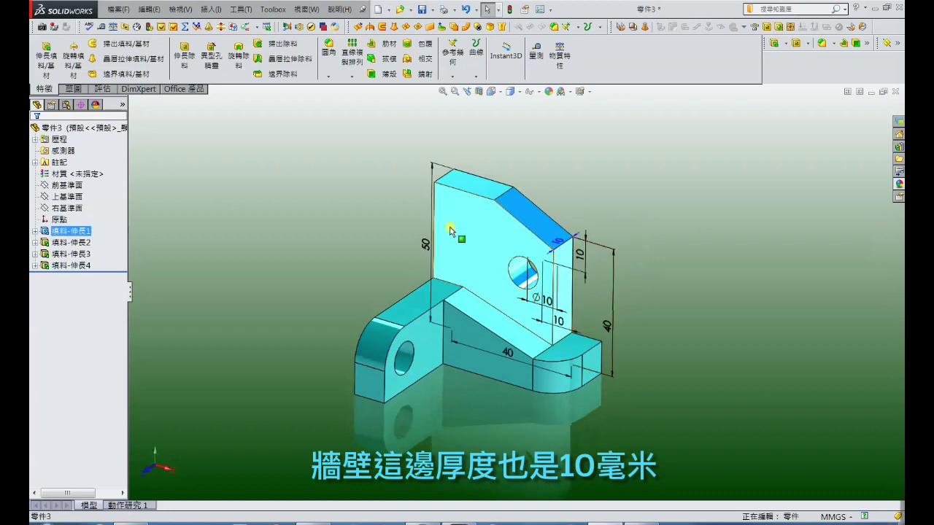
left_click(672, 182)
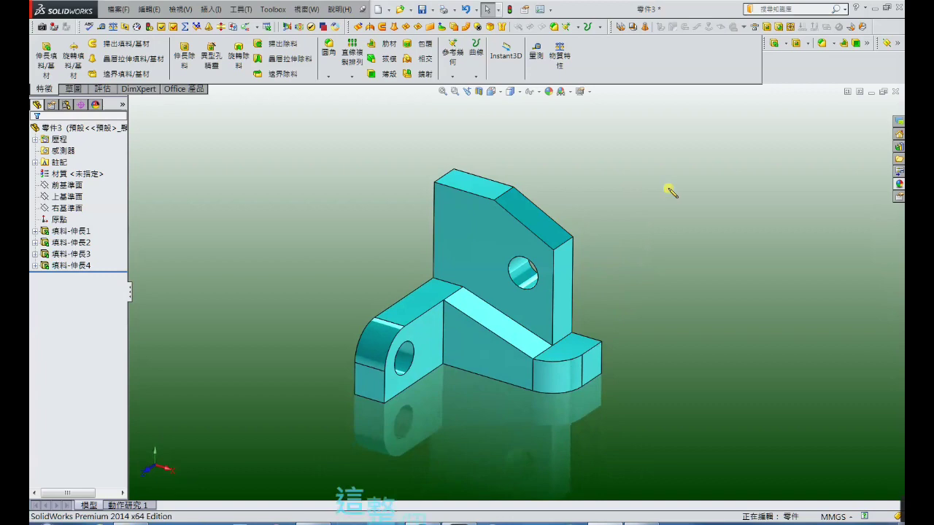
mouse_move(525, 316)
middle_mouse_down()
mouse_move(540, 300)
mouse_move(554, 306)
mouse_move(486, 338)
mouse_move(507, 310)
mouse_move(500, 340)
middle_mouse_up()
scroll(540, 299, "down", 2)
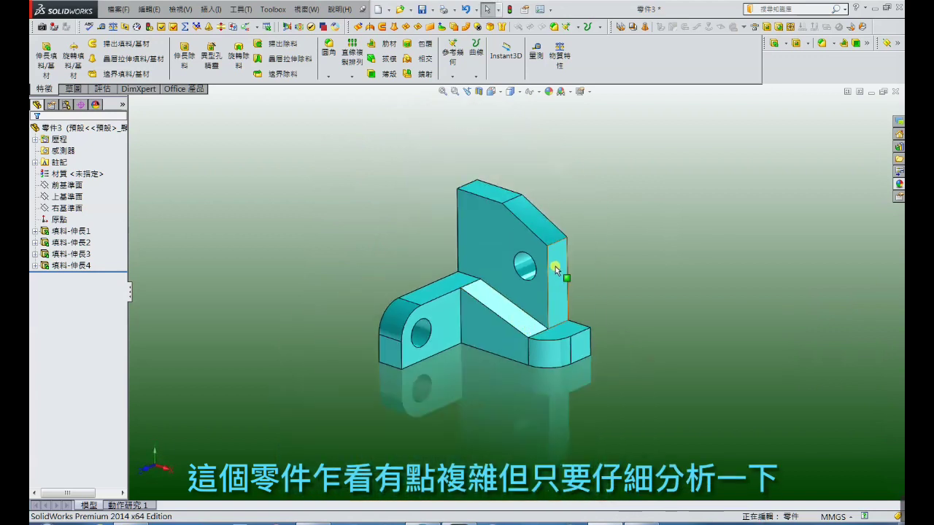
scroll(682, 267, "up", 2)
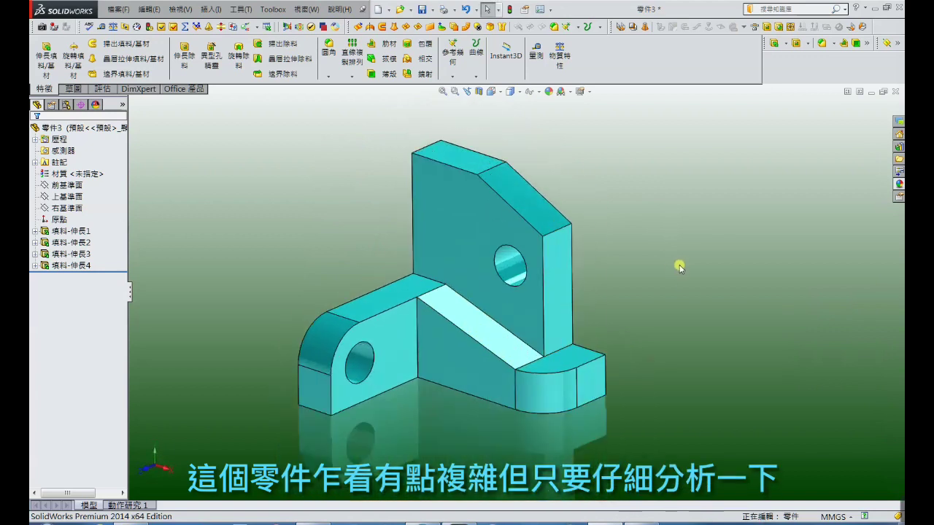